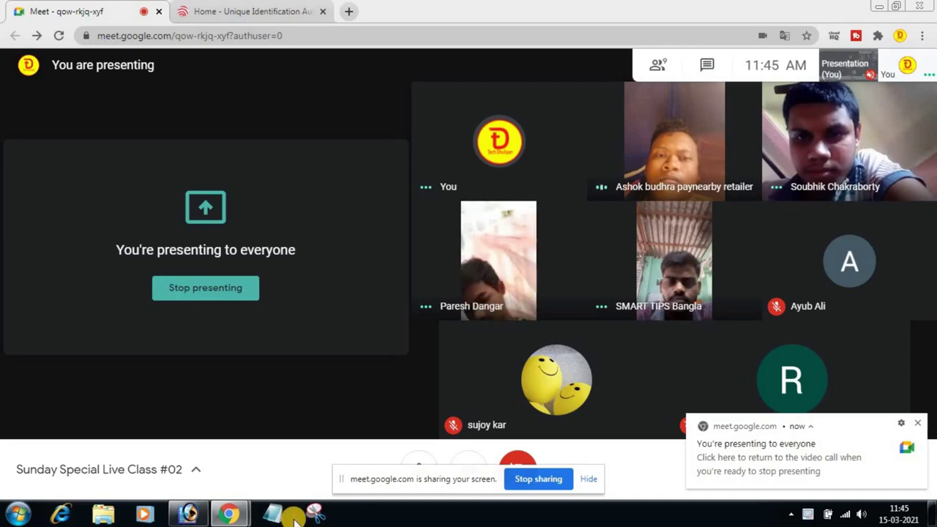
Switch from the video call to Photoshop and dismiss the Meet screen-sharing notices.
left_click(188, 514)
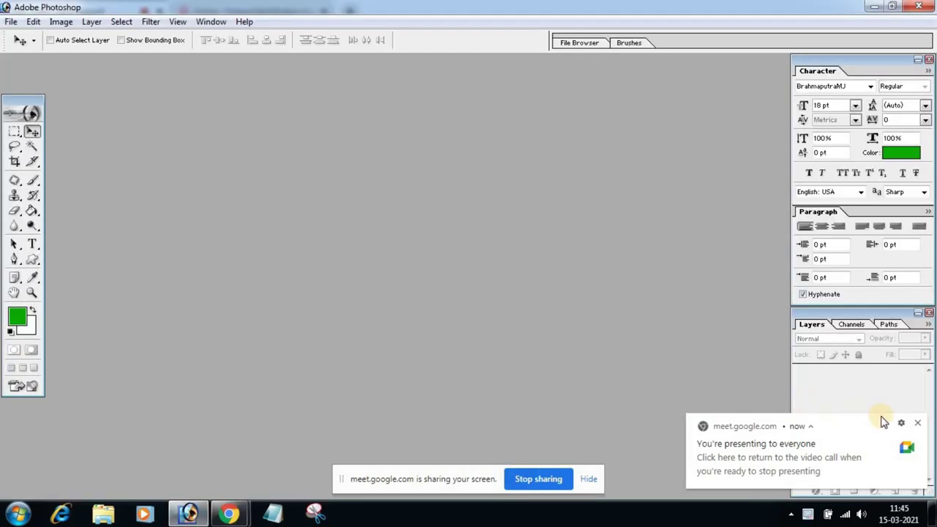
left_click(919, 425)
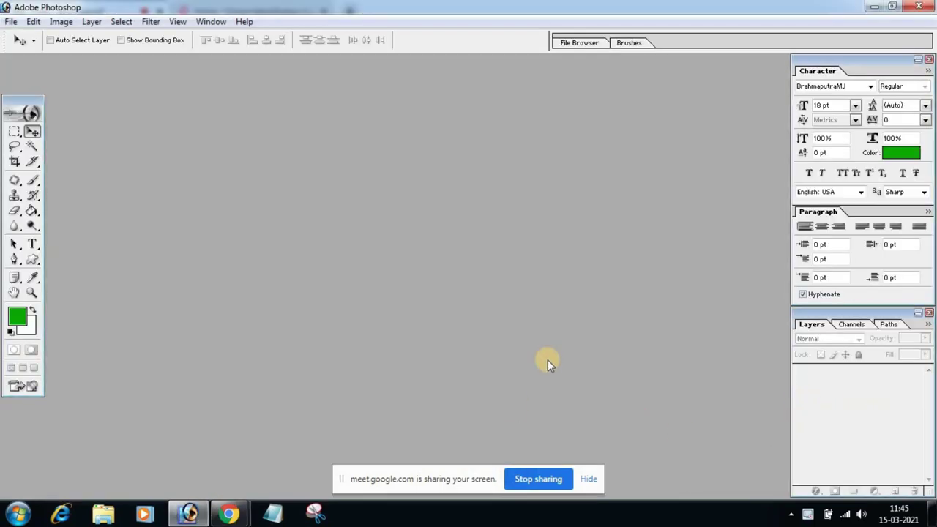
left_click(589, 479)
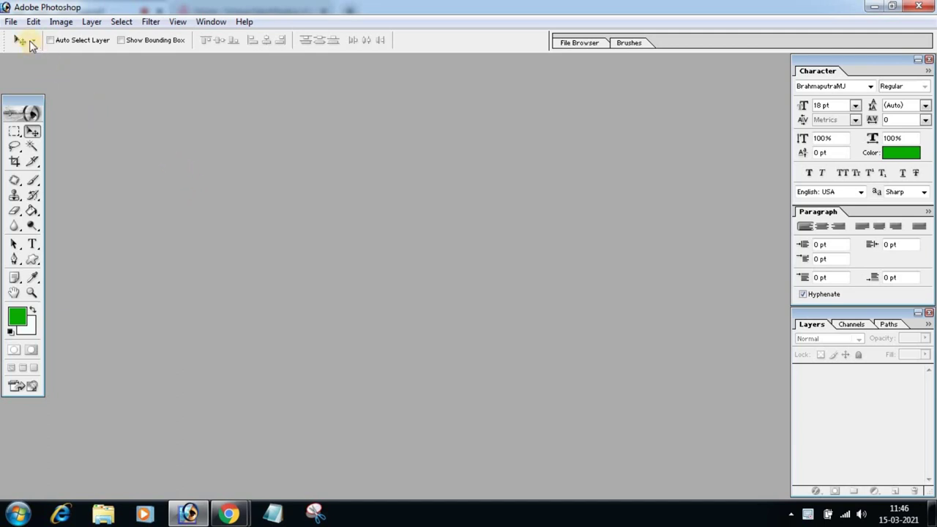
left_click(10, 22)
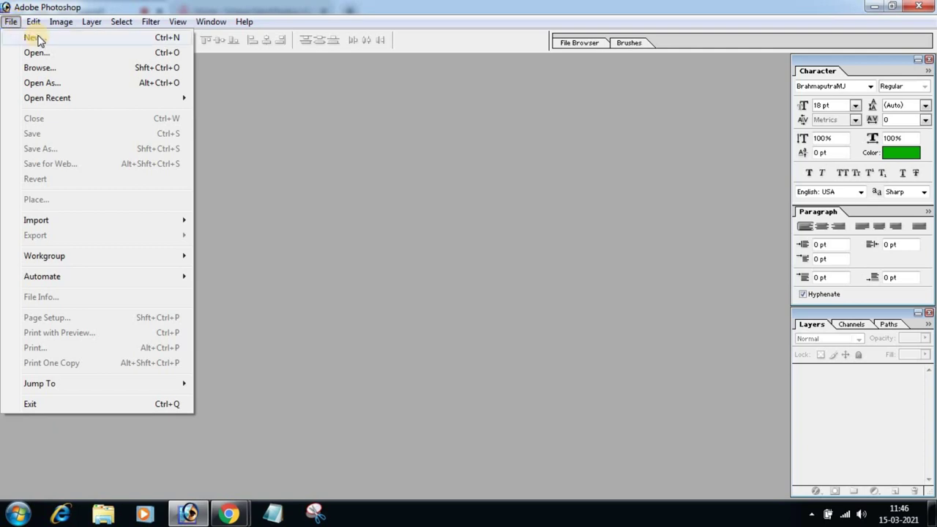
Create a new 1920 x 1080 HDTV 1080i document and position its window.
left_click(34, 40)
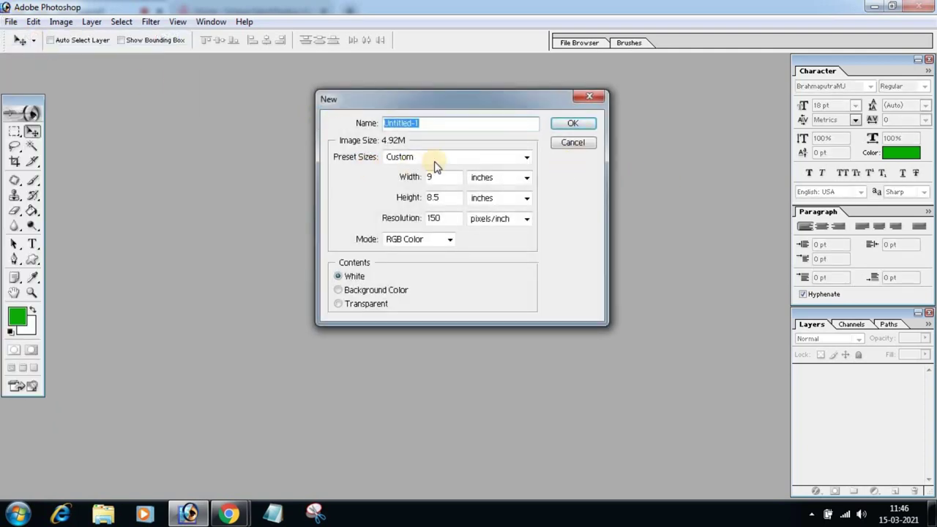
left_click(477, 156)
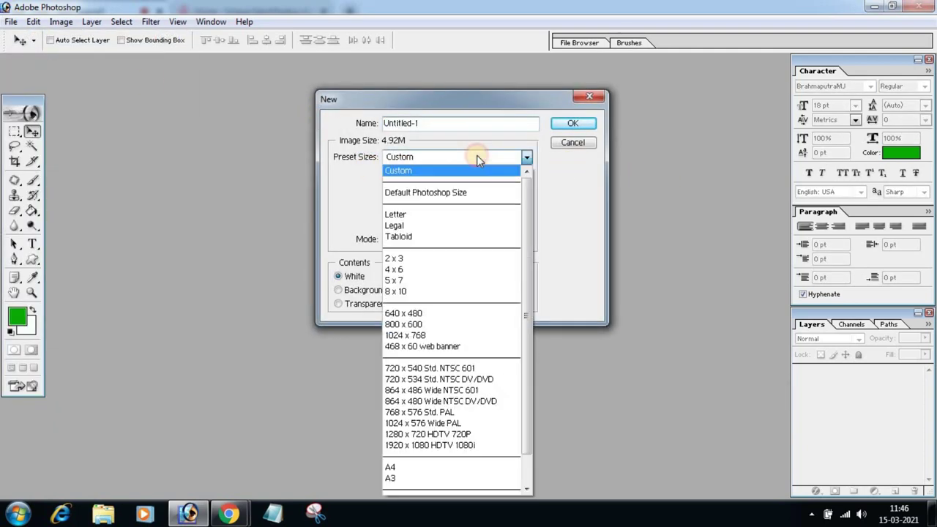
left_click(392, 445)
left_click(578, 123)
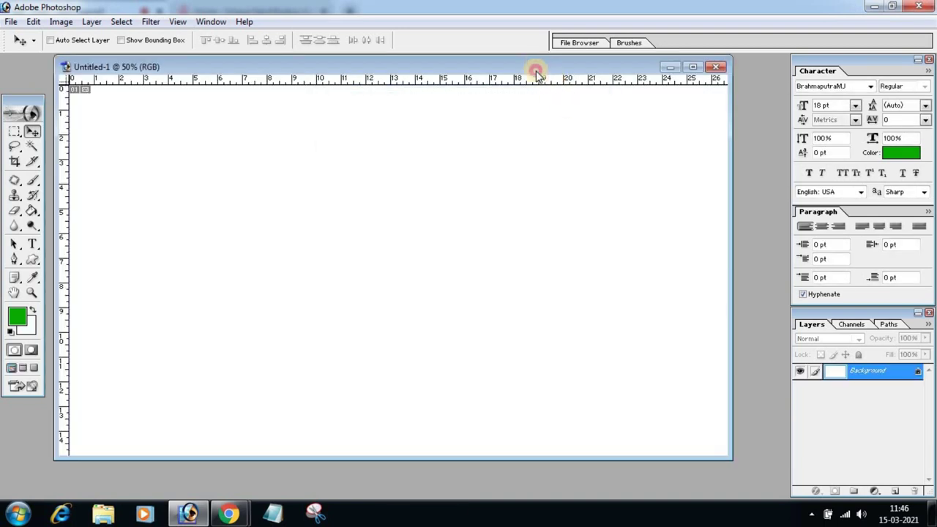
left_click_drag(536, 74, 555, 77)
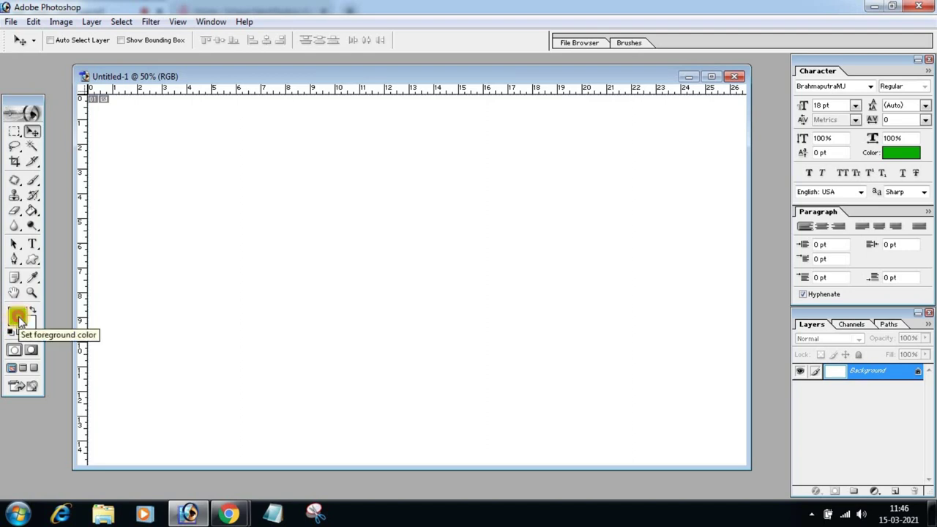
Set the foreground colour to black and paint-bucket fill the whole canvas black.
left_click(17, 320)
left_click(661, 277)
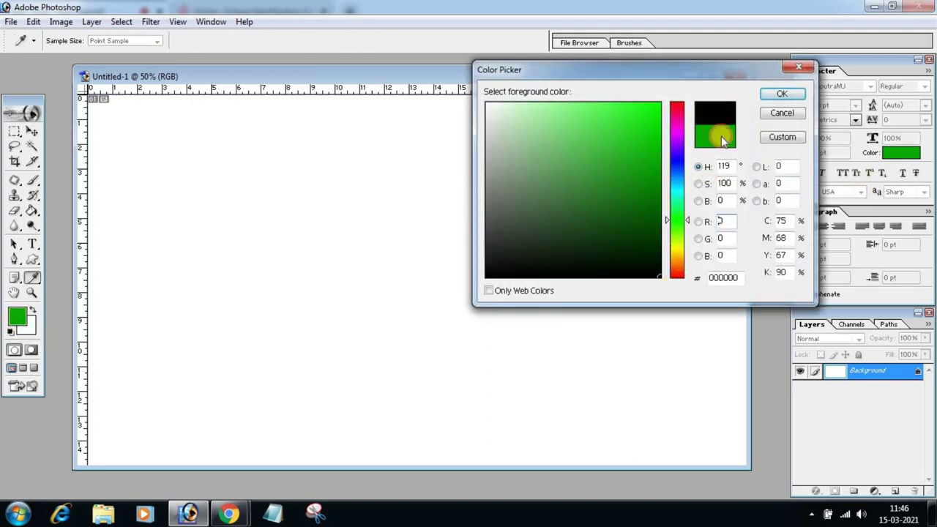
left_click(783, 95)
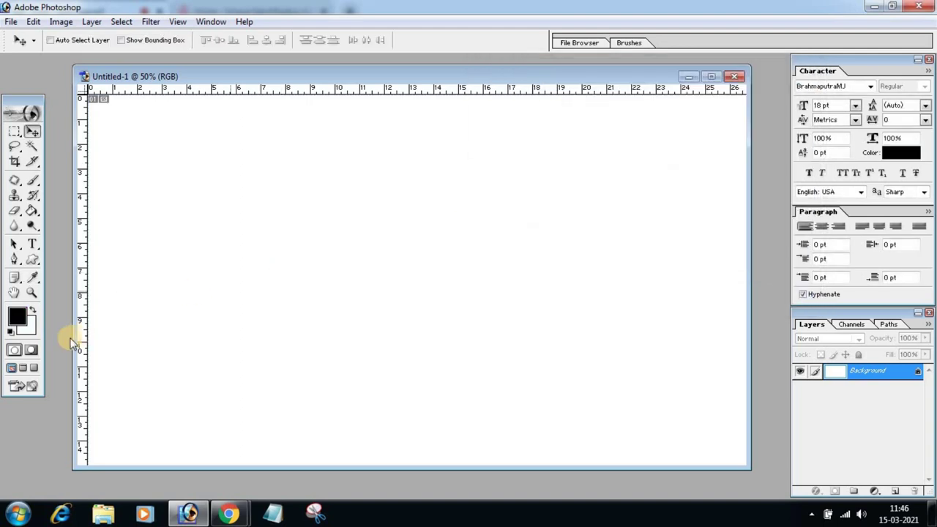
left_click(32, 212)
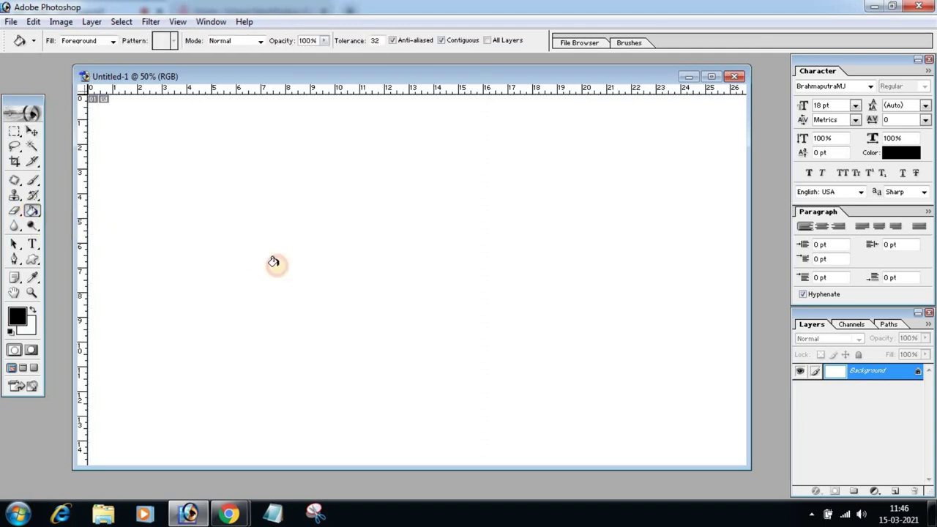
left_click(354, 272)
left_click(31, 131)
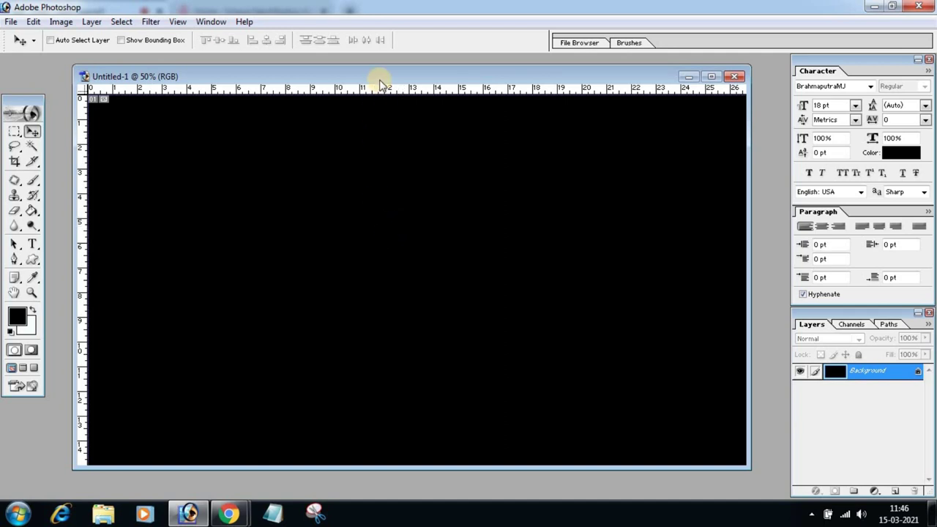
left_click_drag(378, 78, 391, 73)
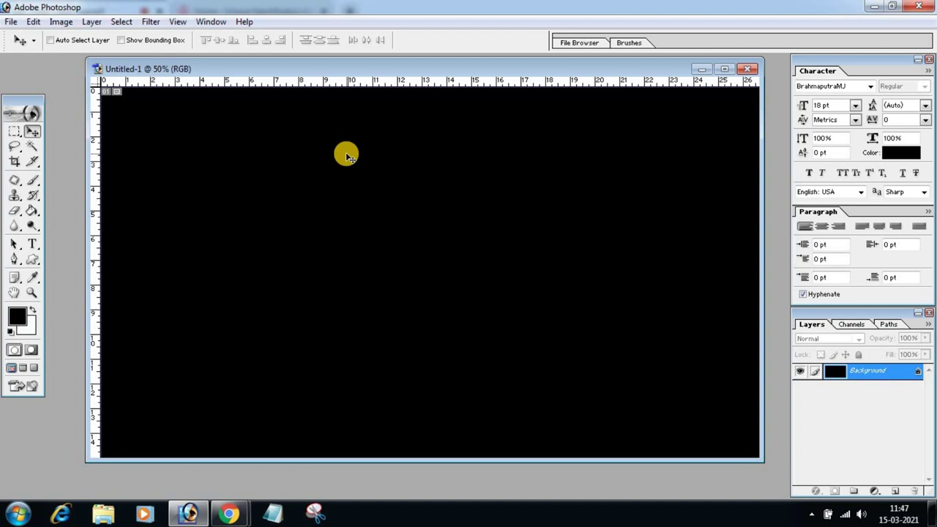
Start a text layer at the canvas's left and set the font to Arial Bold.
left_click(35, 248)
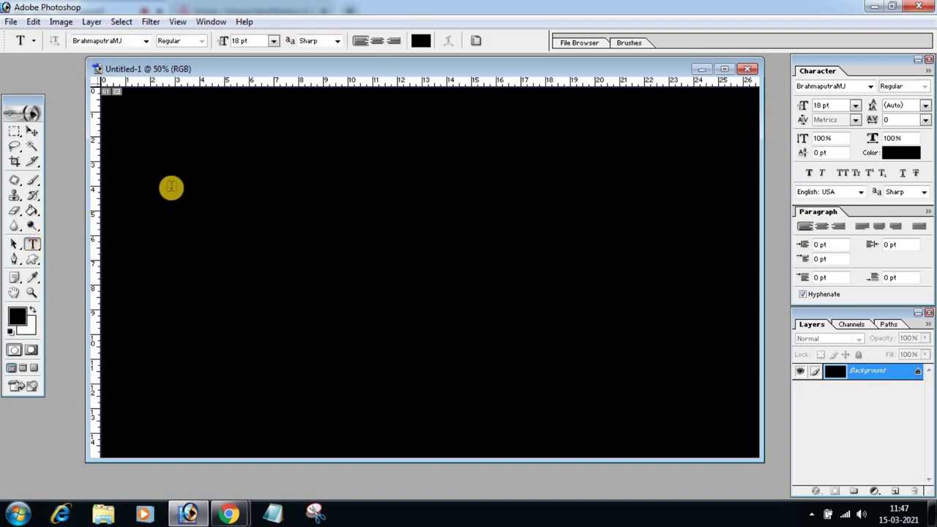
left_click(136, 269)
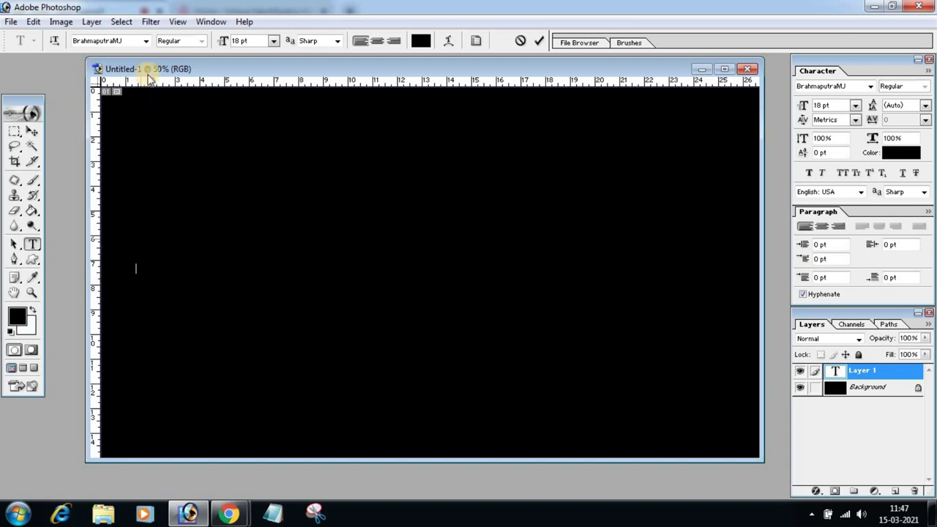
left_click(146, 46)
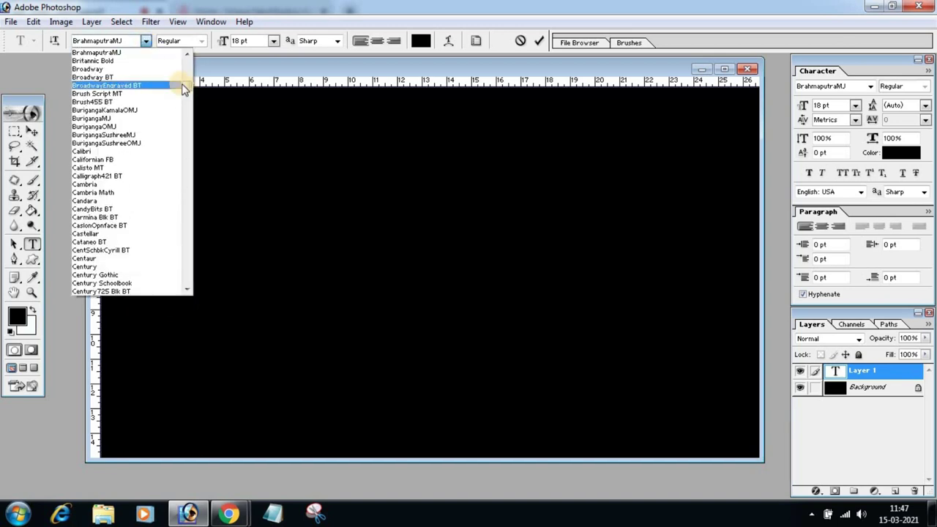
scroll(183, 80, "up", 5)
scroll(180, 73, "up", 8)
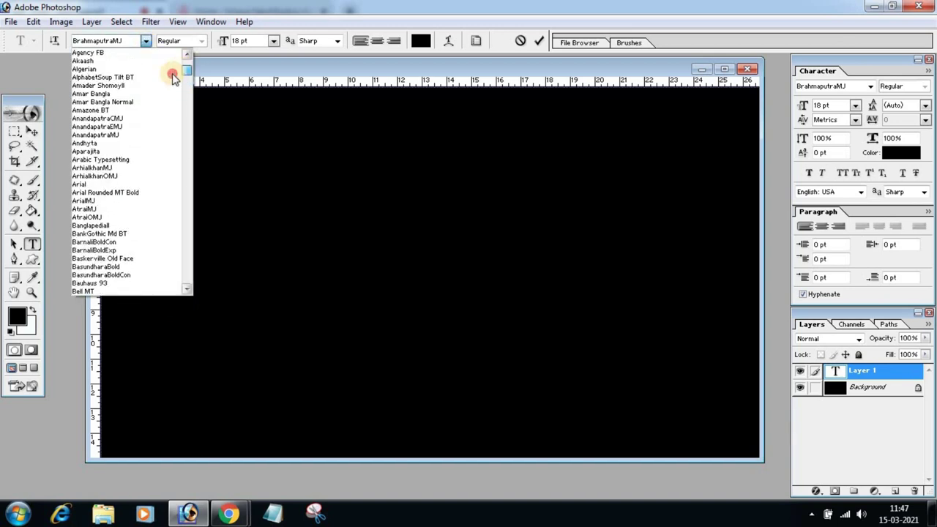
left_click(98, 184)
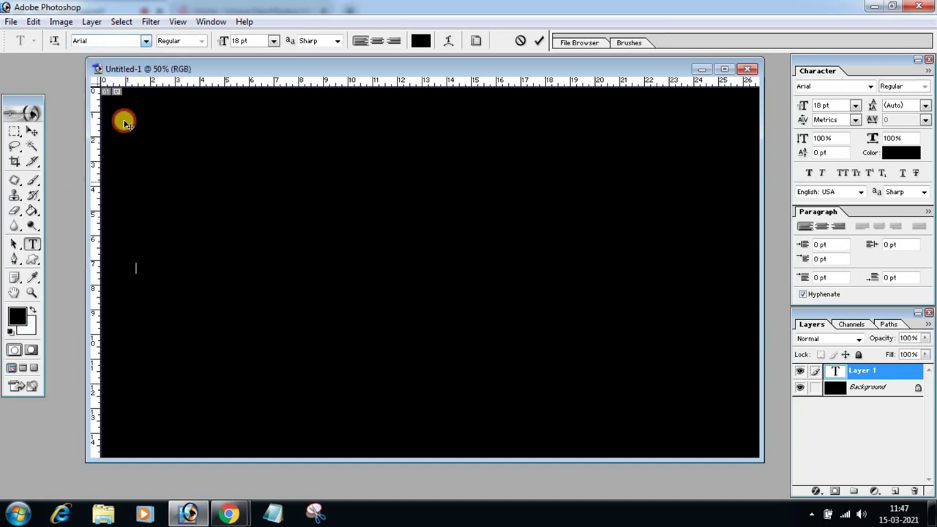
left_click(204, 45)
left_click(180, 79)
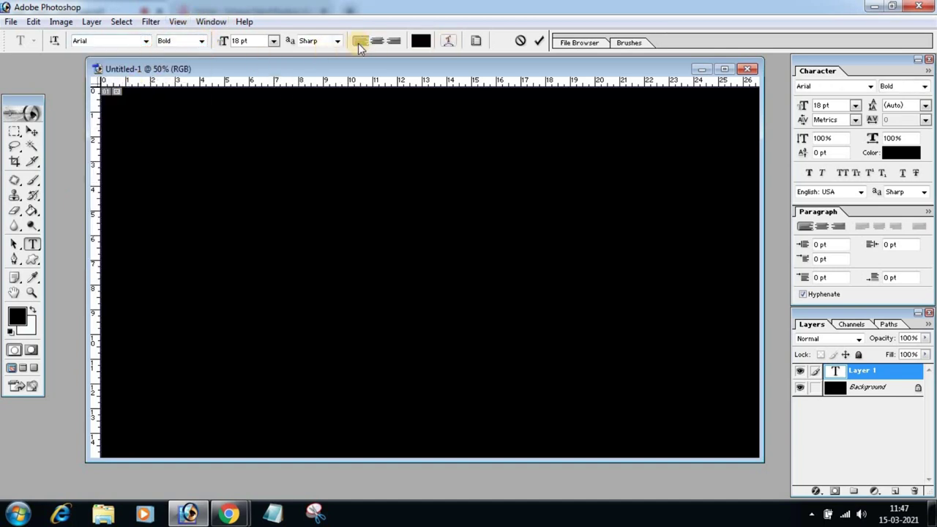
Set the type size to 300 pt and the text colour to white.
left_click(240, 44)
type("300")
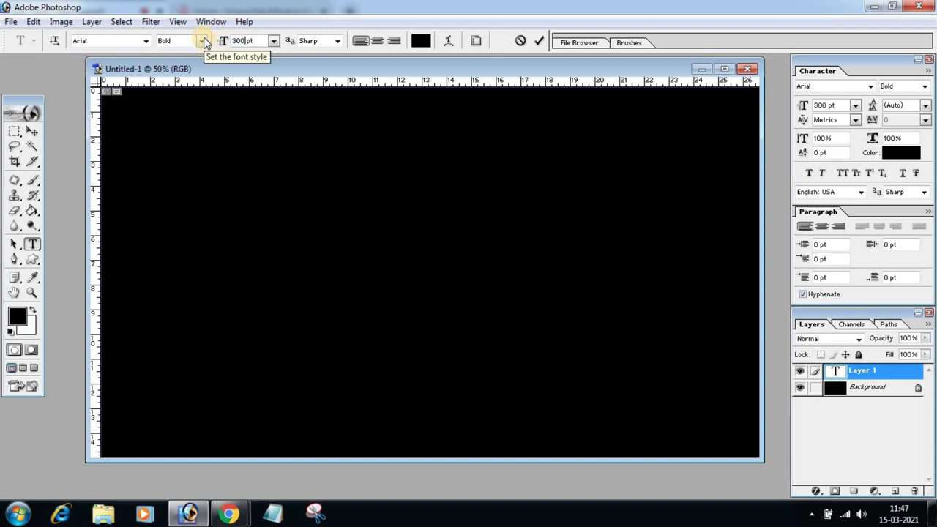
key("Return")
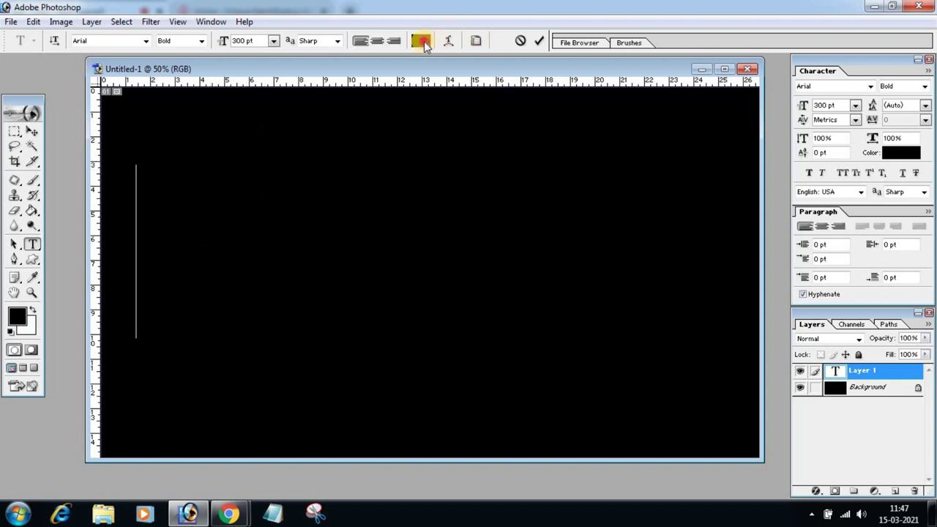
left_click(421, 40)
left_click_drag(497, 166, 486, 103)
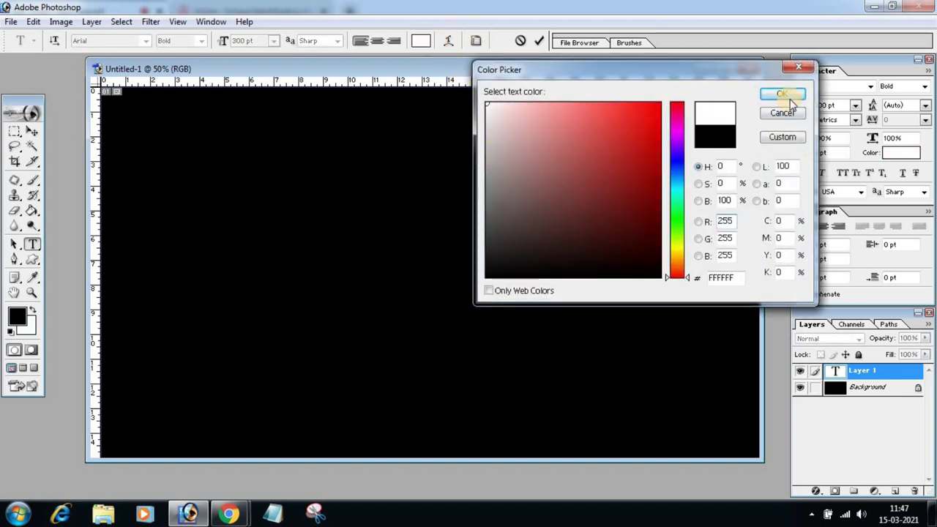
key("Return")
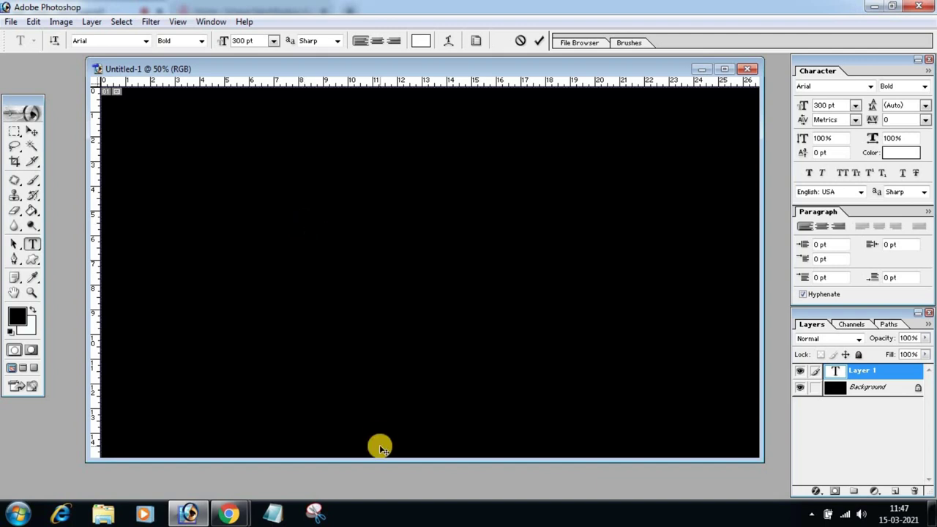
Type INDIA on the canvas and move it right and down.
type("i")
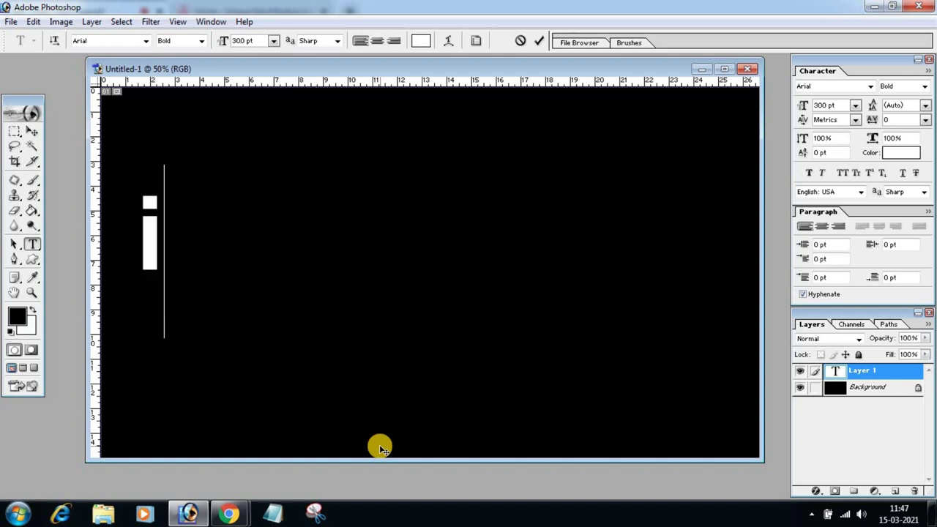
key("BackSpace")
type("I")
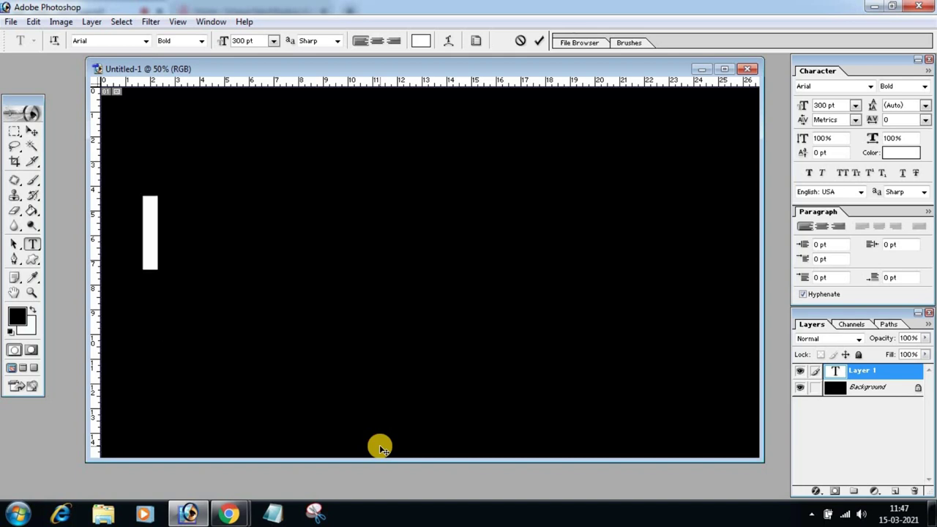
type("NDIA")
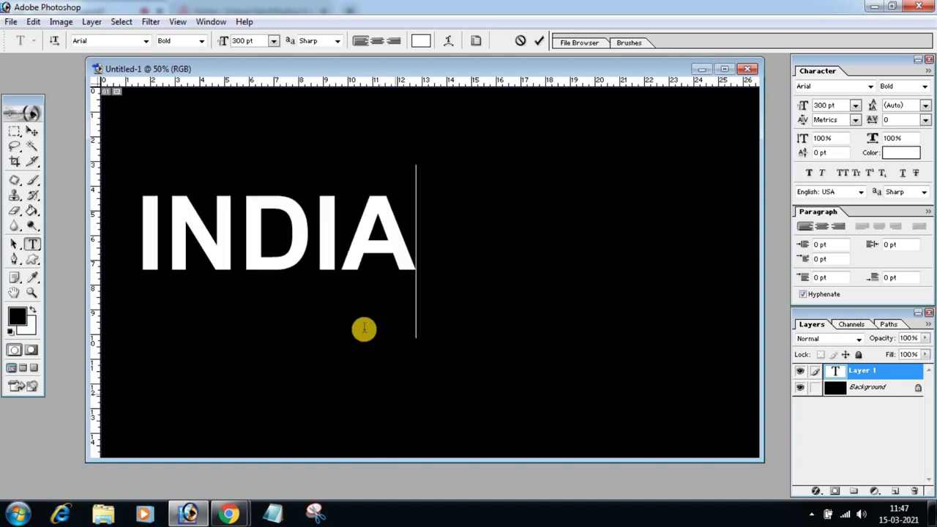
left_click_drag(529, 365, 592, 373)
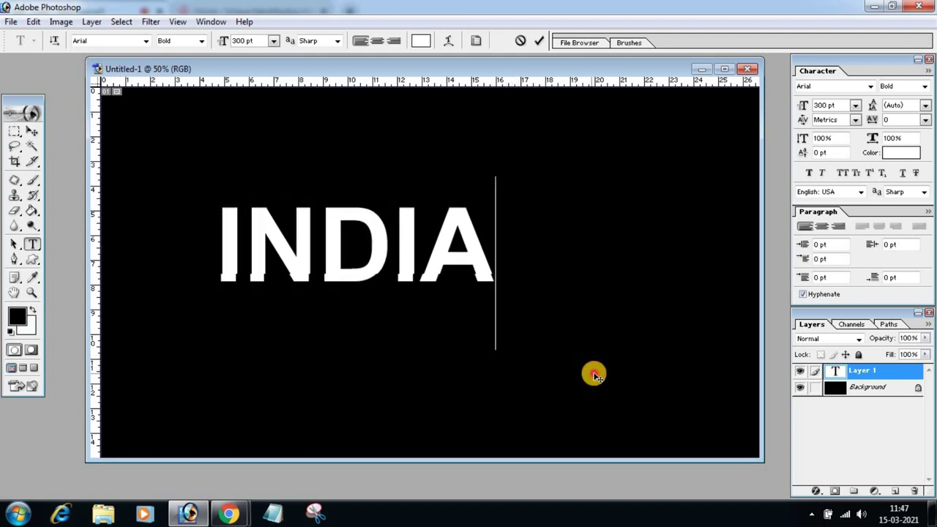
Select the INDIA text, apply Faux Bold to widen the letters, and commit it.
left_click(220, 234)
left_click_drag(324, 231, 515, 237)
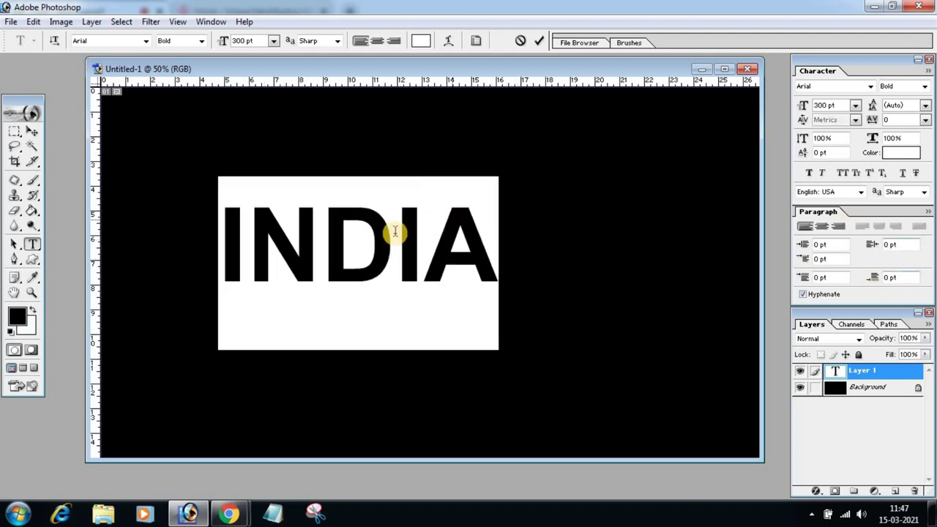
left_click(202, 42)
left_click(202, 42)
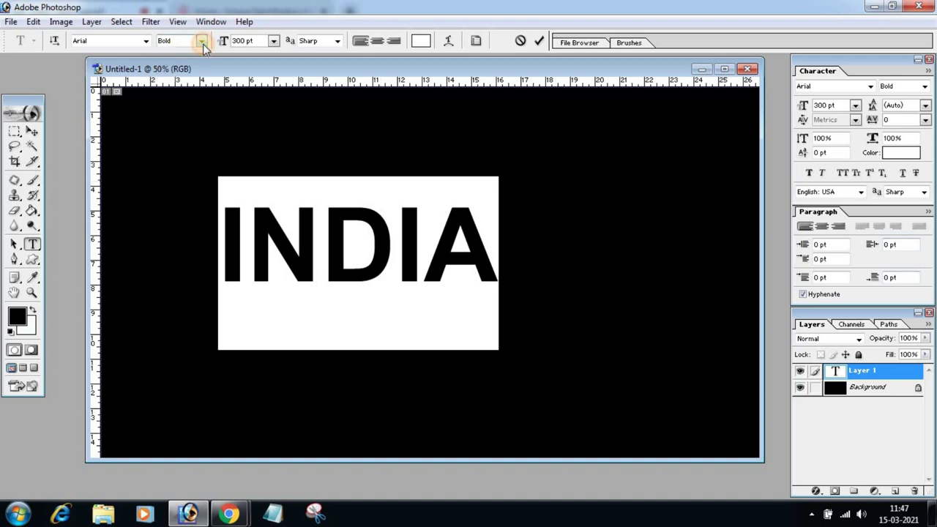
left_click(809, 173)
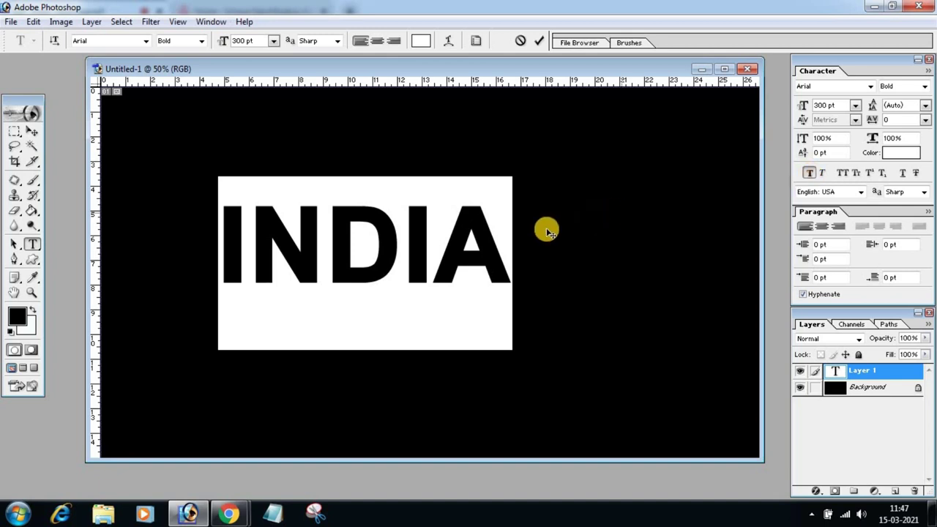
left_click(471, 240)
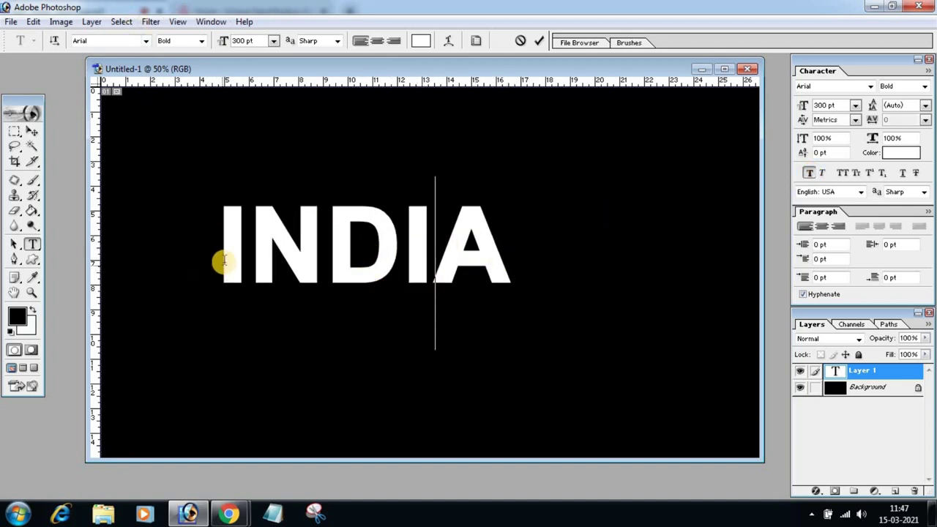
left_click_drag(220, 261, 700, 261)
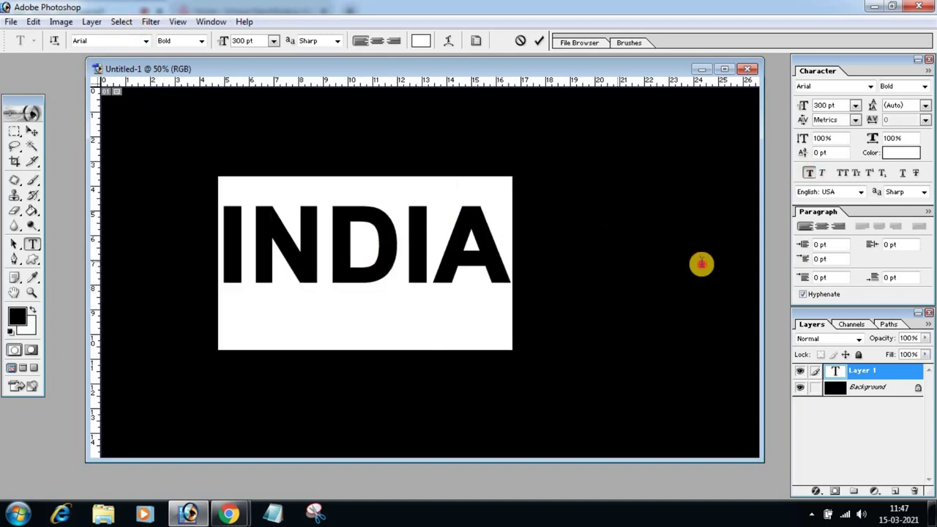
left_click(395, 264)
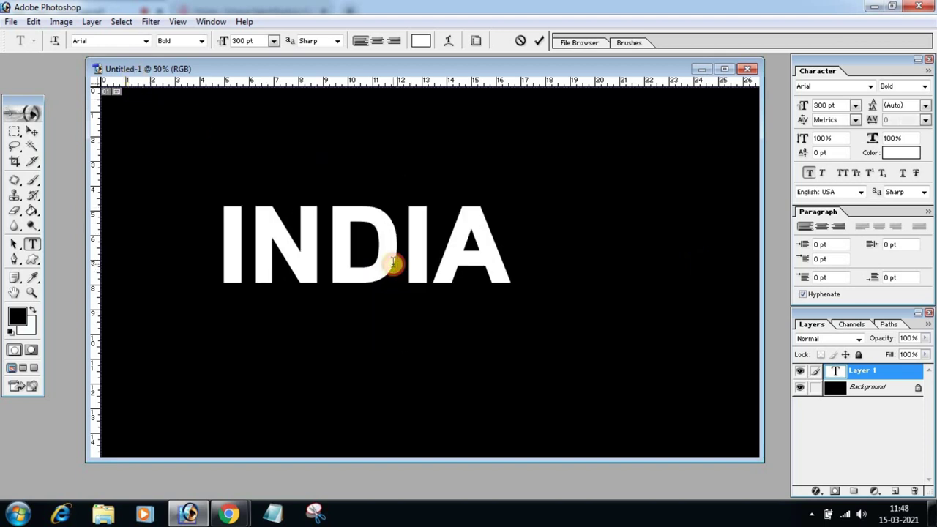
left_click(32, 132)
Free Transform INDIA larger and wider to fill most of the canvas, then reposition it.
left_click_drag(366, 254, 359, 269)
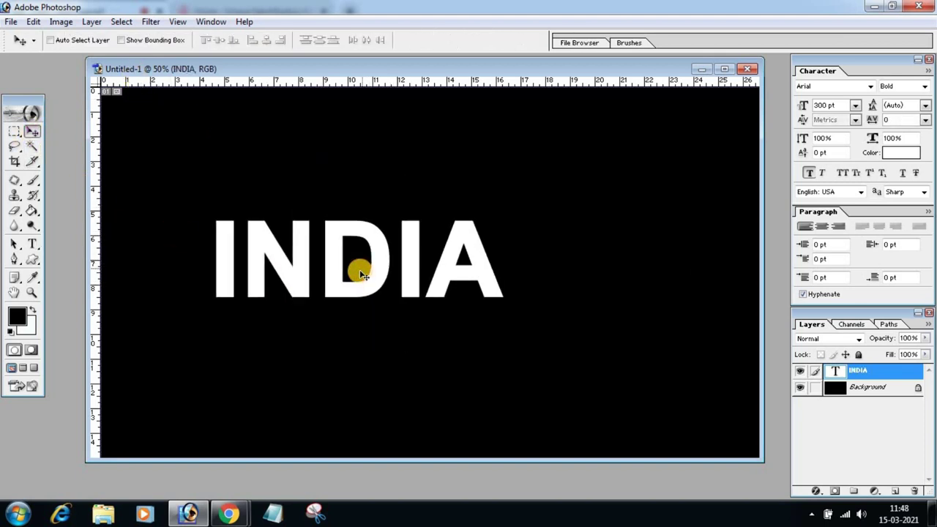
key("ctrl+t")
mouse_move(500, 298)
left_mouse_down()
mouse_move(606, 351)
mouse_move(703, 364)
left_mouse_up()
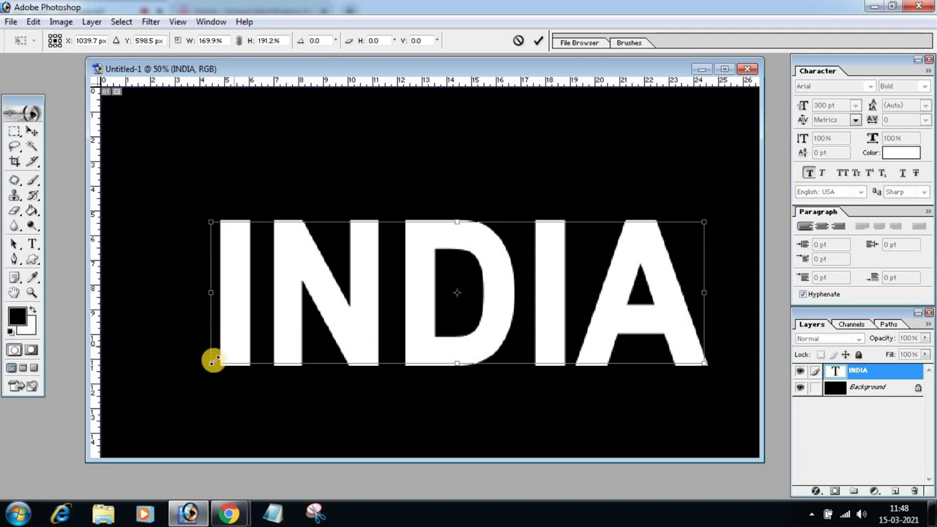
left_click_drag(212, 362, 161, 375)
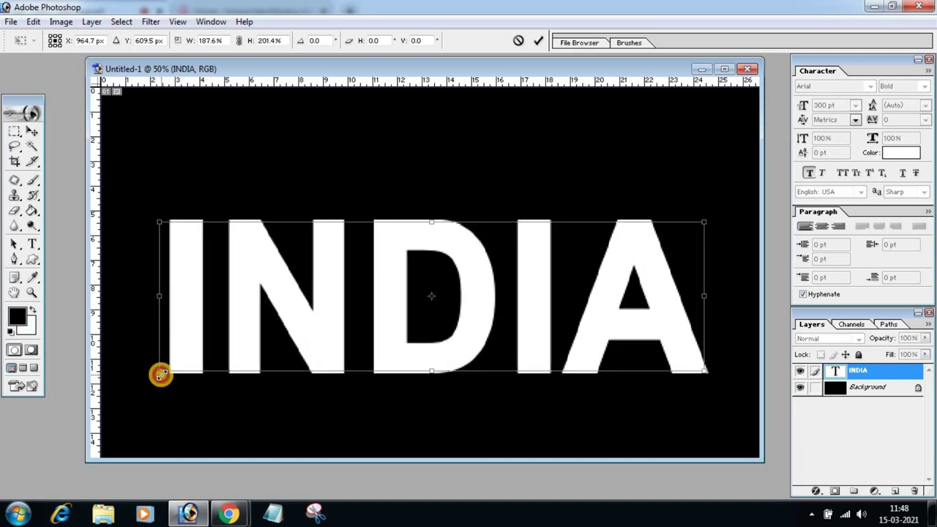
key("Return")
left_click_drag(486, 278, 476, 295)
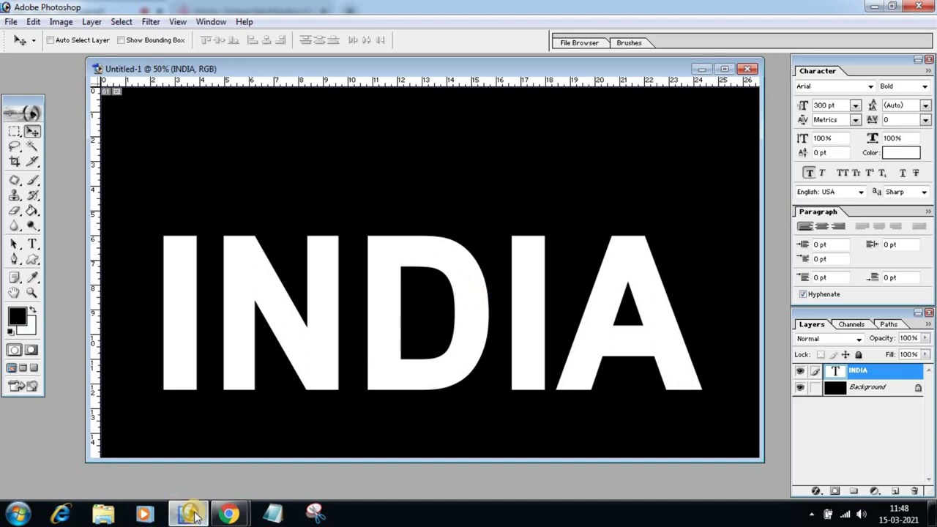
left_click(229, 513)
mouse_move(229, 512)
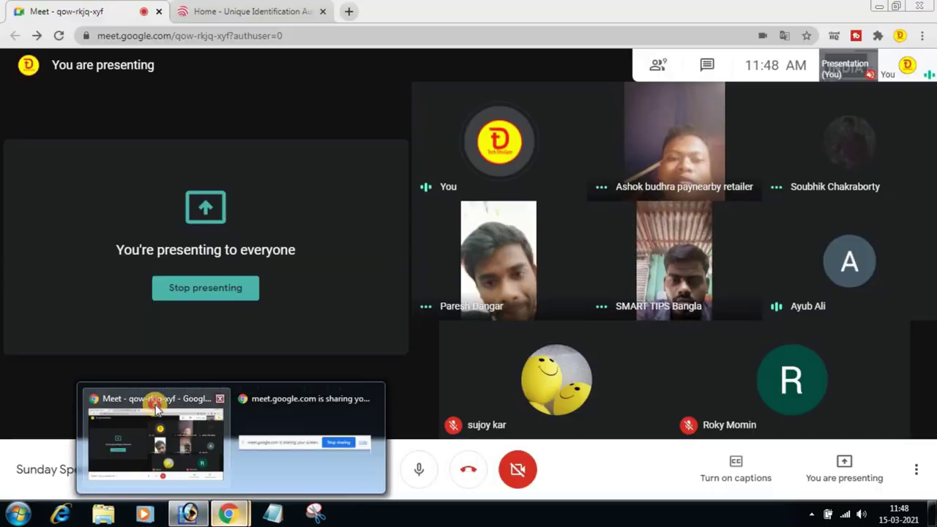
Mute two participants for everyone in Google Meet, then return to Photoshop.
left_click(151, 402)
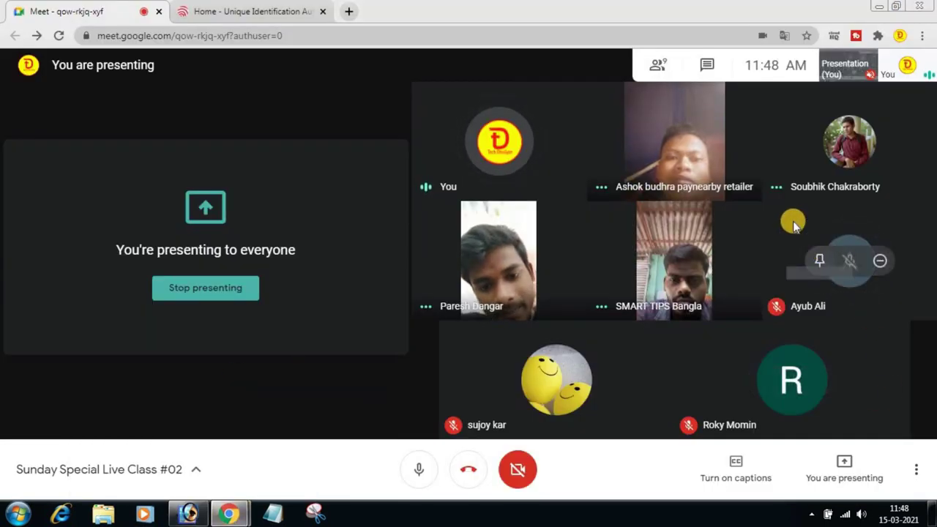
mouse_move(673, 140)
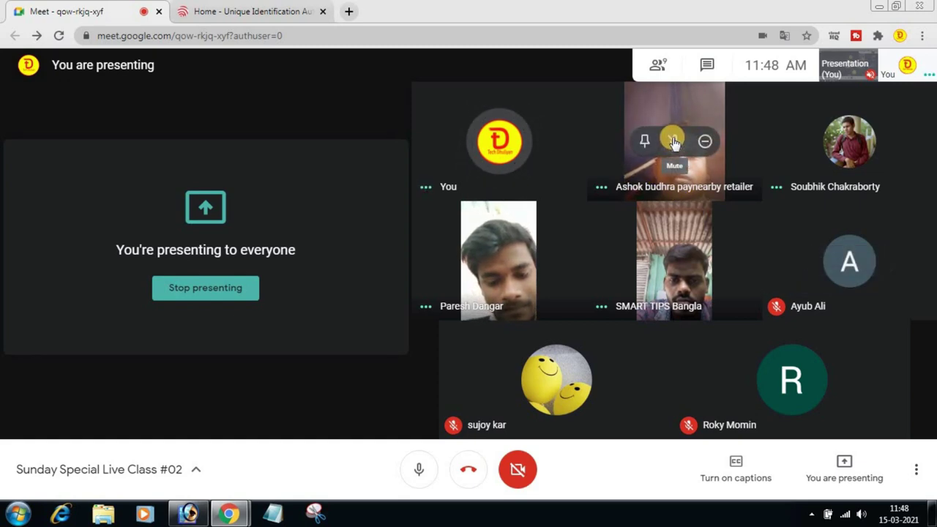
left_click(673, 140)
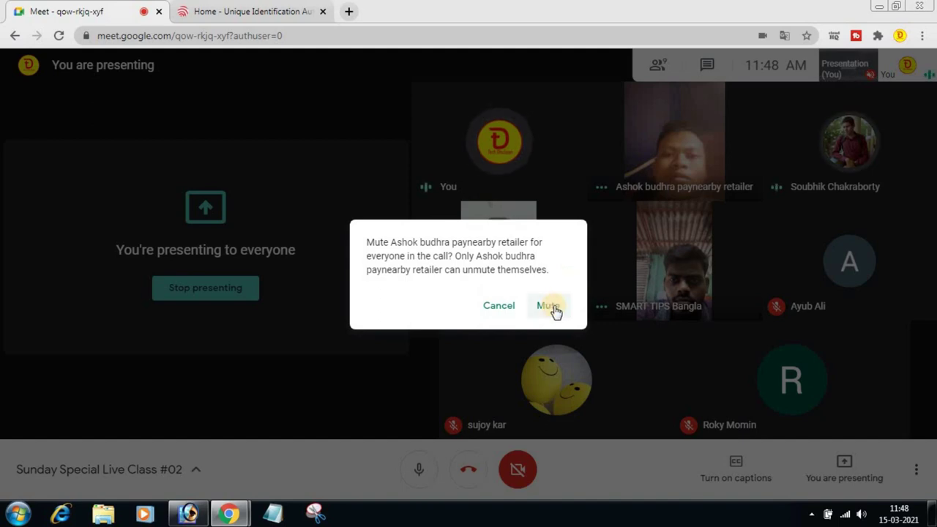
left_click(568, 304)
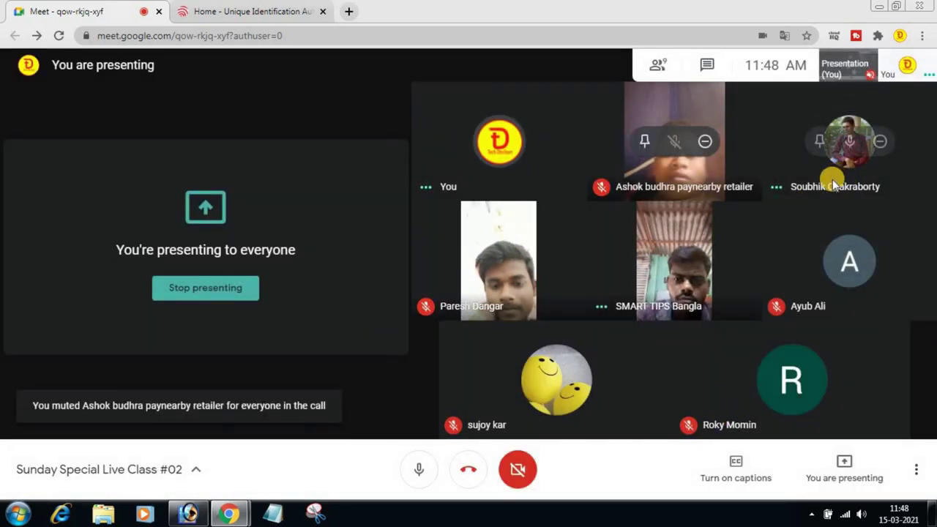
left_click(847, 142)
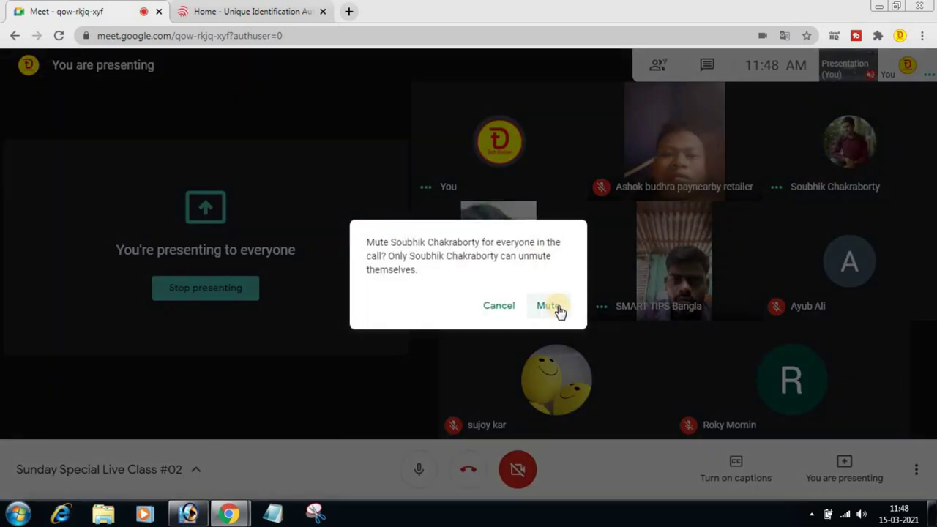
left_click(554, 313)
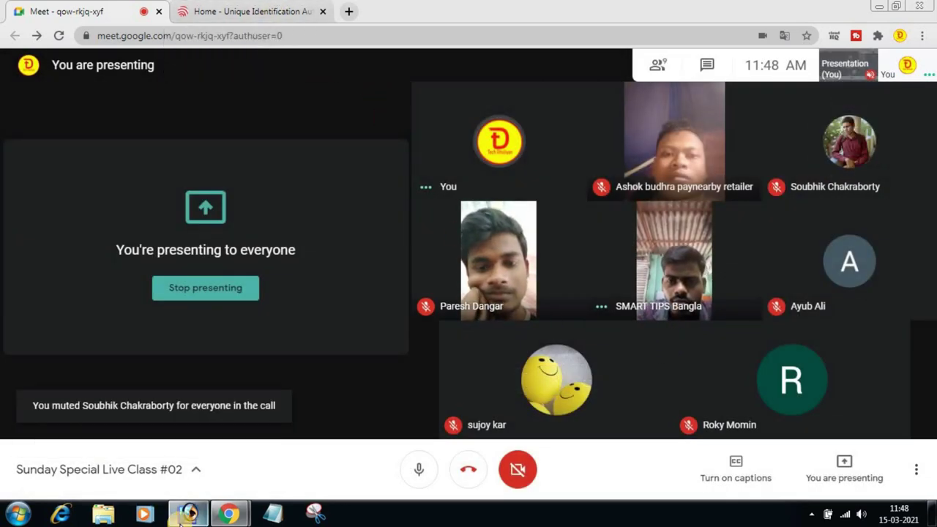
left_click(203, 489)
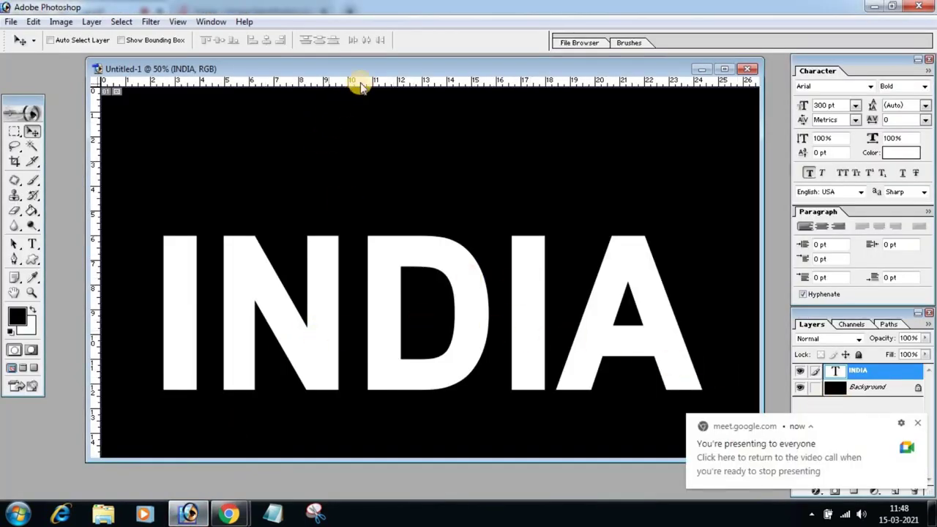
Float the Layers palette out of the dock, enlarge it, and place it right of the canvas.
left_click_drag(355, 66, 352, 64)
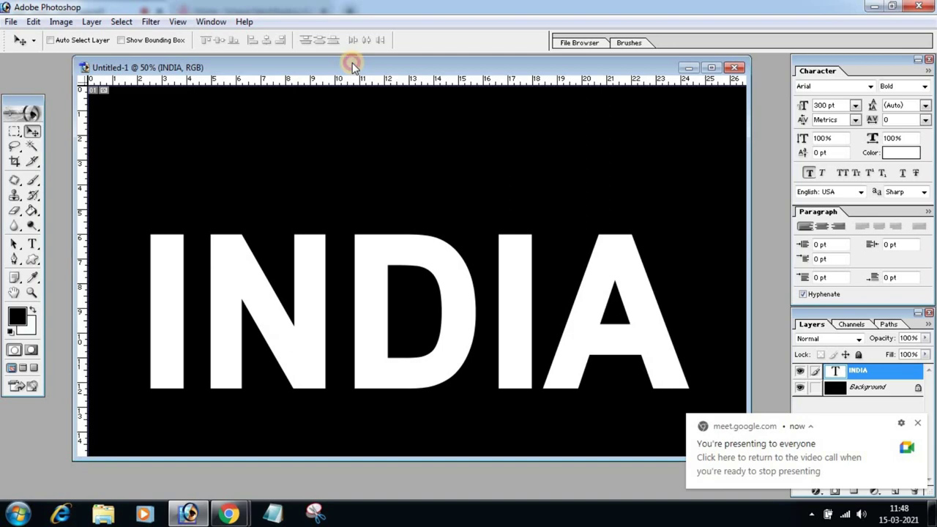
left_click(907, 388)
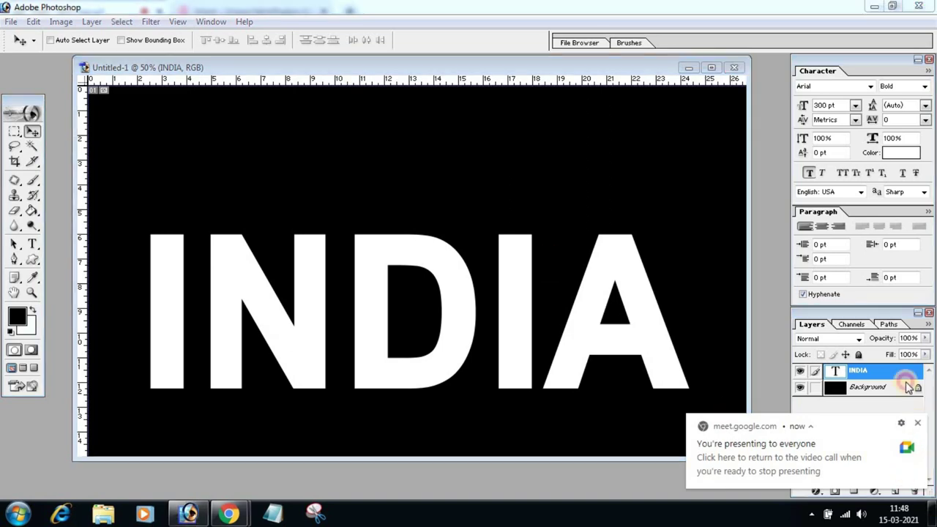
left_click_drag(883, 316, 559, 134)
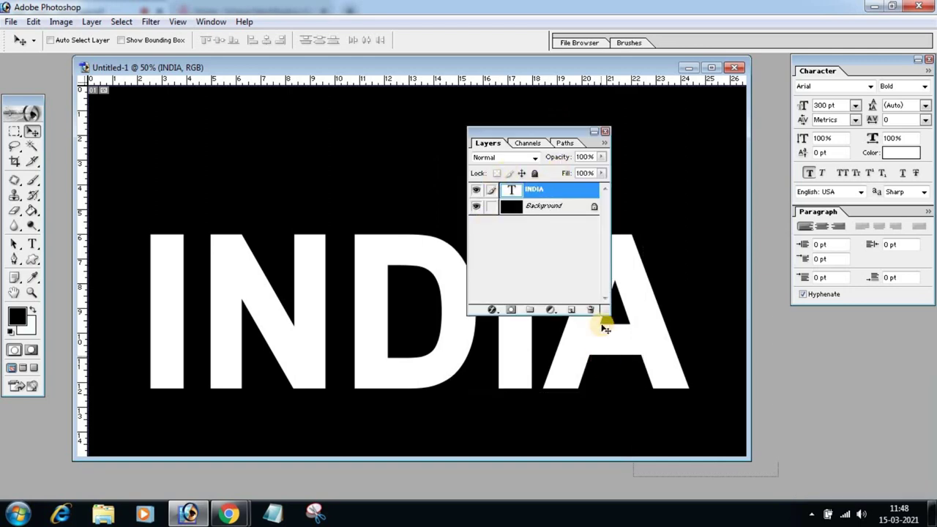
left_click_drag(606, 311, 683, 442)
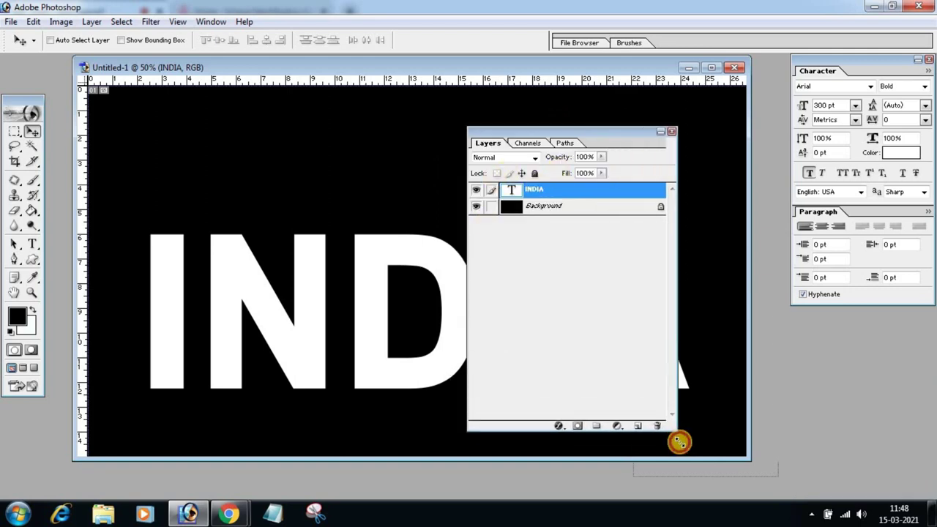
left_click_drag(583, 140, 740, 118)
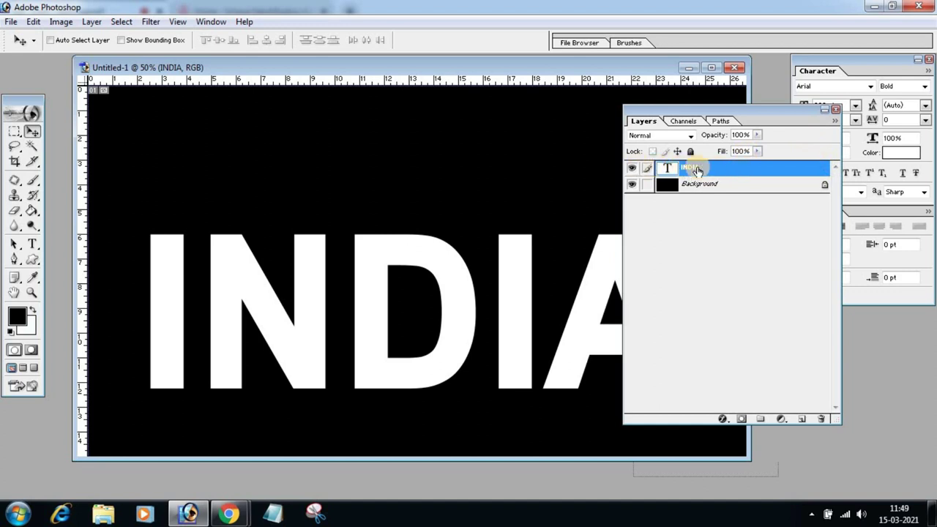
Duplicate INDIA as 'INDIA copy', hide the copy, and reselect the original INDIA layer.
right_click(698, 168)
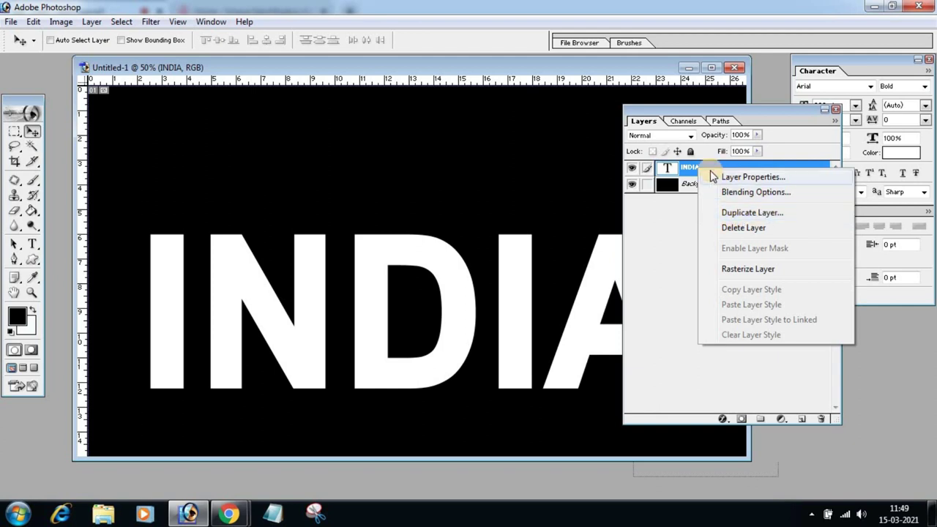
left_click(735, 213)
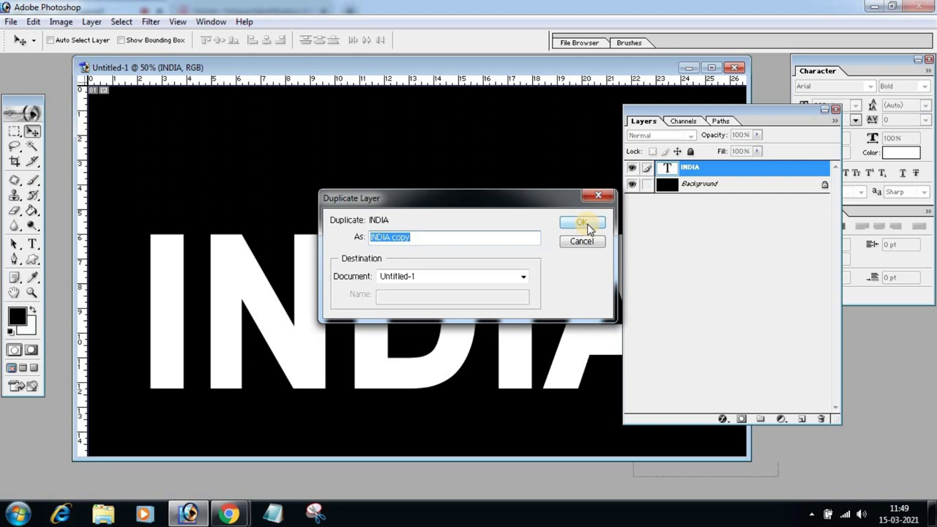
left_click(589, 229)
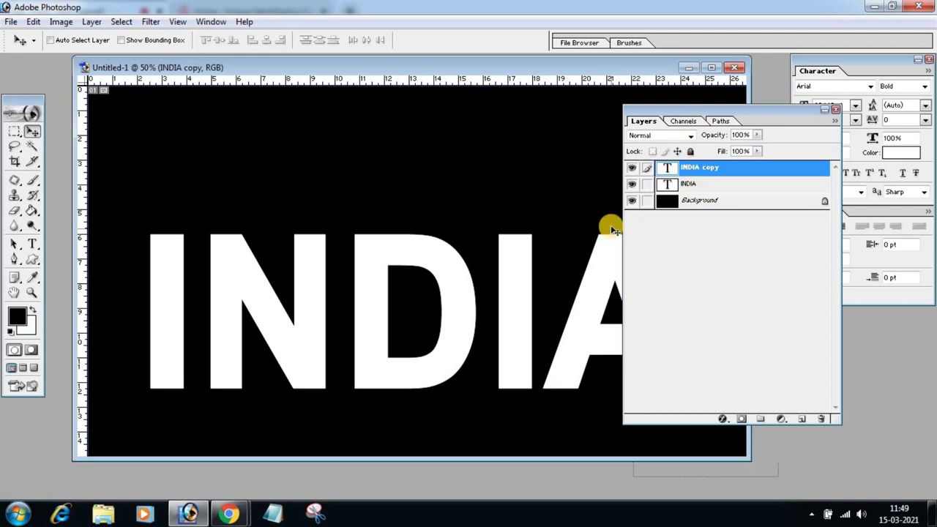
left_click(632, 171)
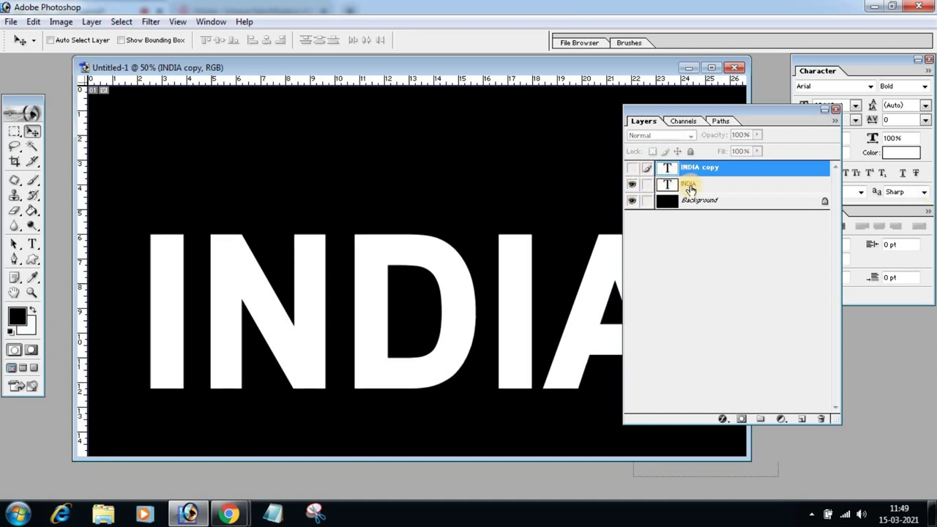
left_click(690, 187)
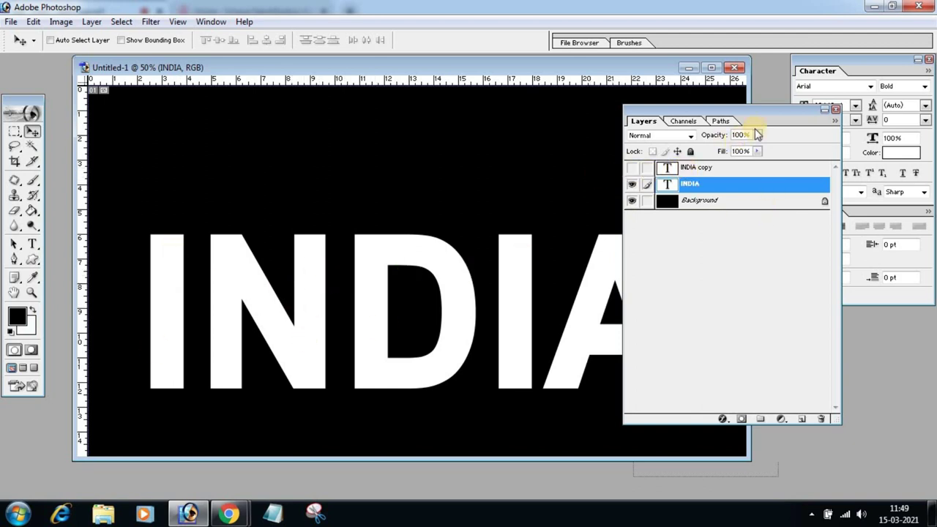
mouse_move(793, 119)
left_mouse_down()
mouse_move(823, 150)
mouse_move(851, 157)
left_mouse_up()
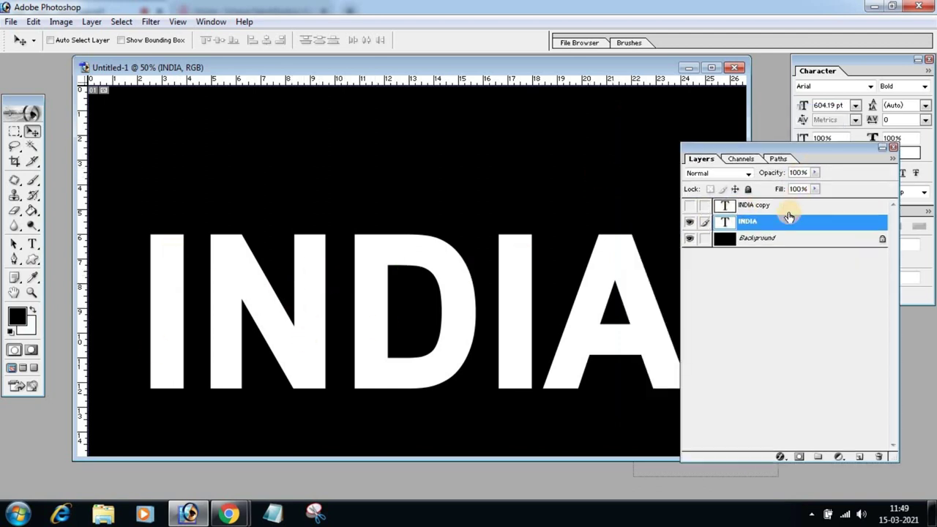
double_click(754, 223)
key("Return")
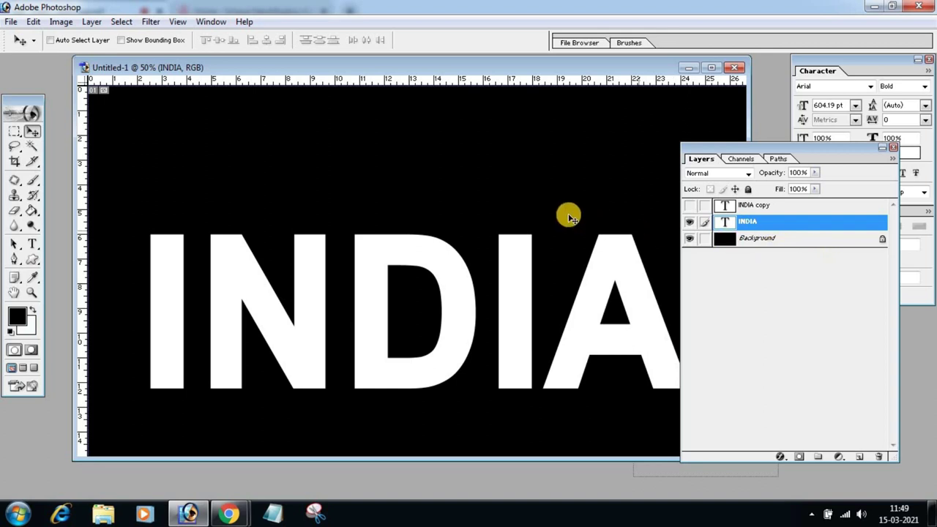
Rotate the canvas 90° clockwise so INDIA runs vertically.
left_click(62, 23)
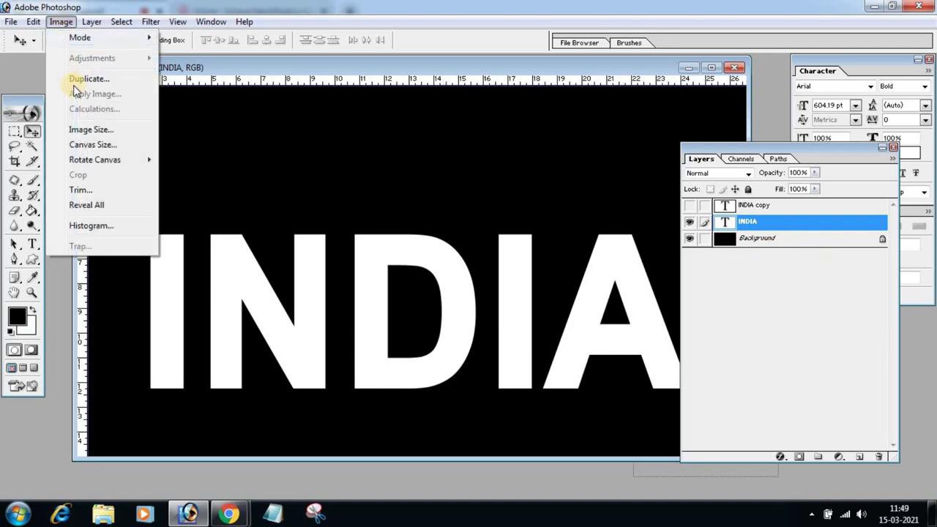
mouse_move(95, 160)
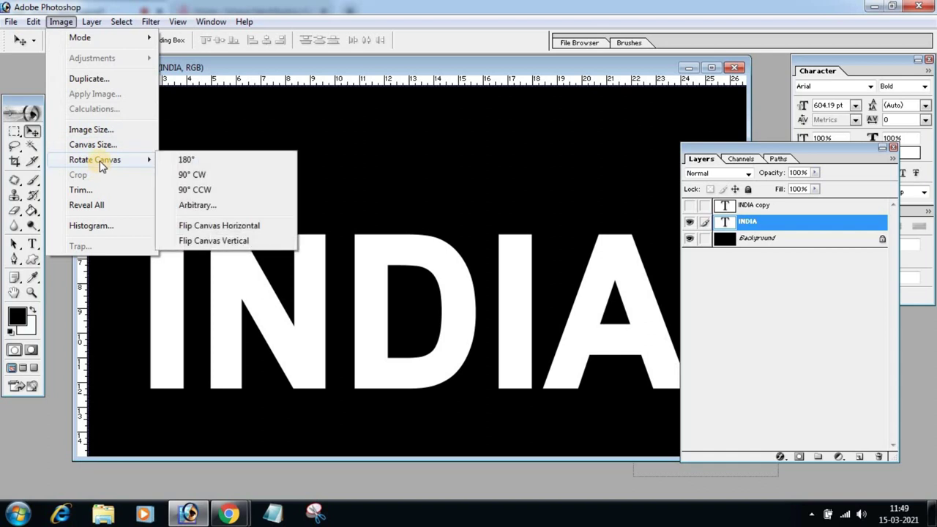
left_click(179, 175)
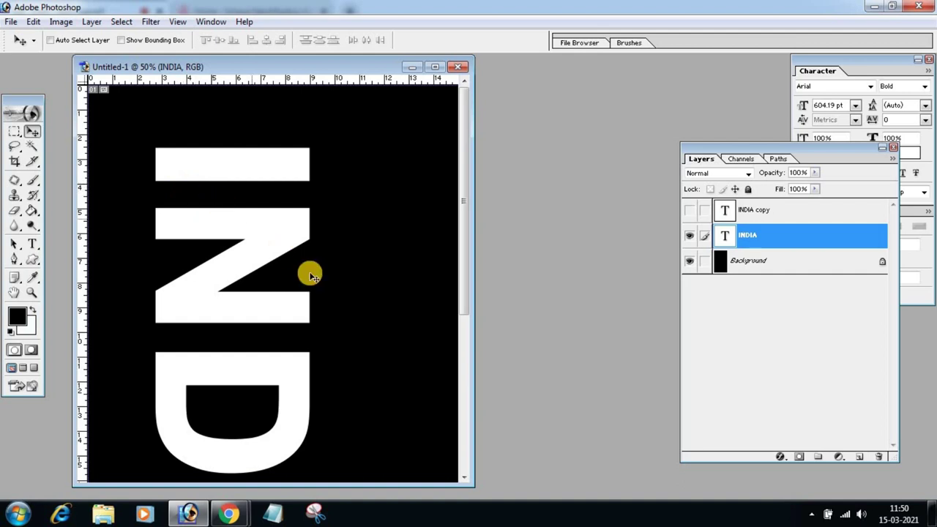
left_click(152, 22)
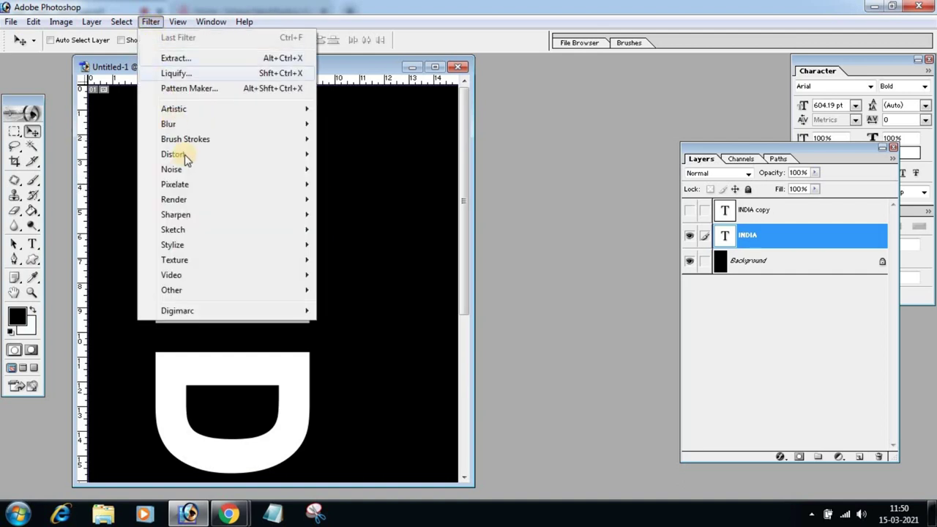
mouse_move(172, 245)
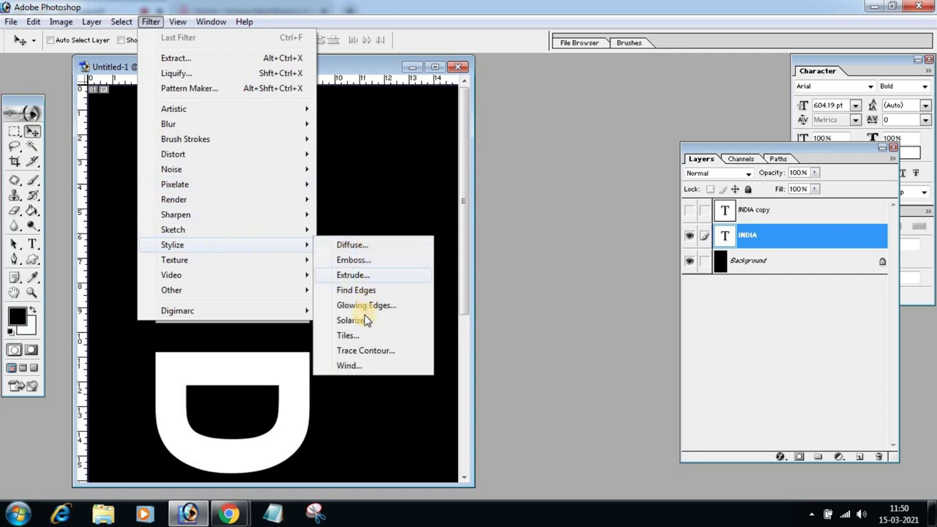
Rasterize the INDIA text and apply the Wind filter blowing From the Left.
left_click(358, 368)
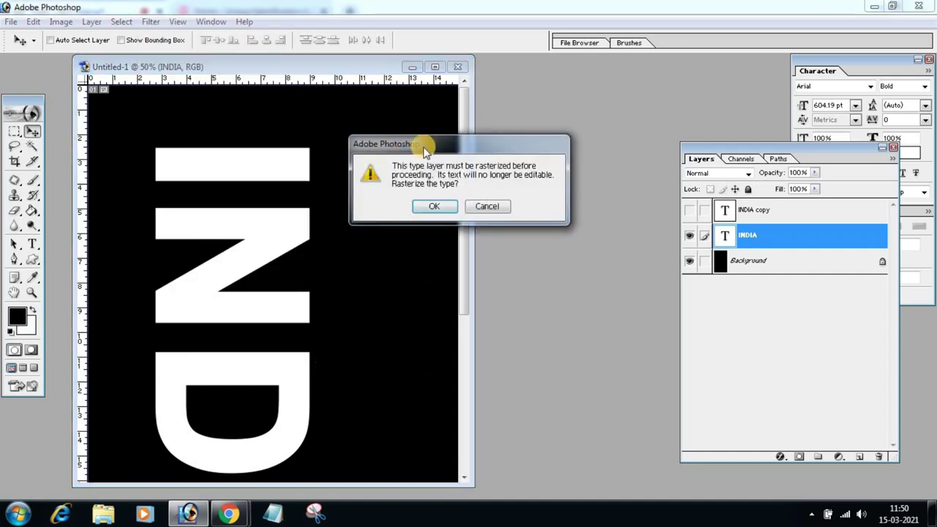
left_click_drag(423, 143, 483, 144)
left_click(494, 208)
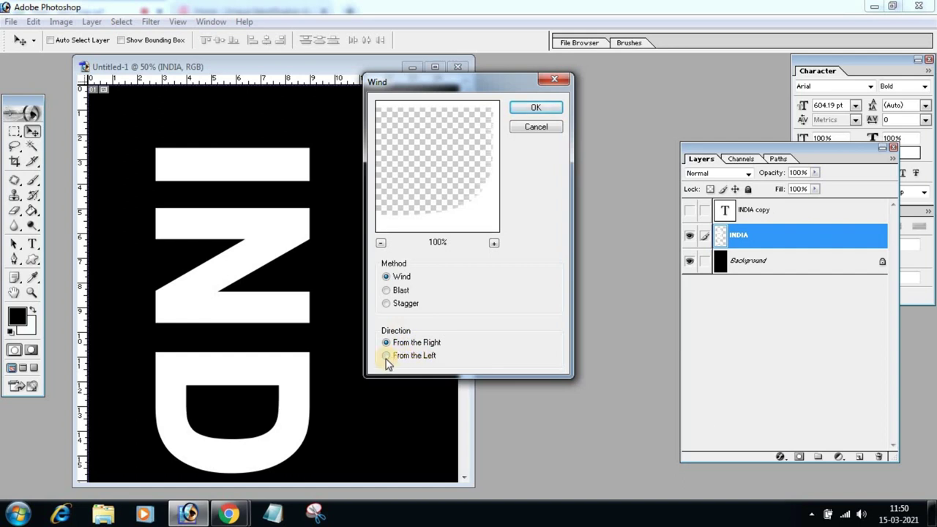
left_click(385, 356)
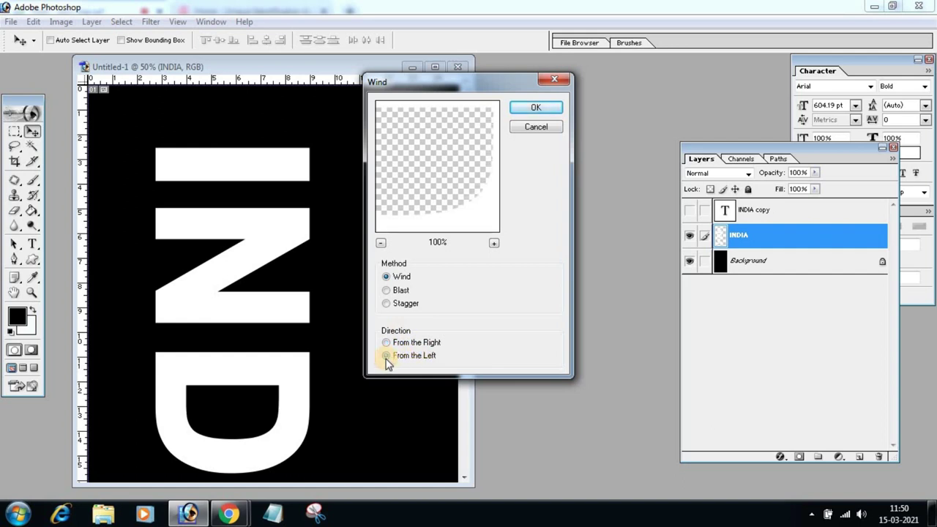
left_click(536, 107)
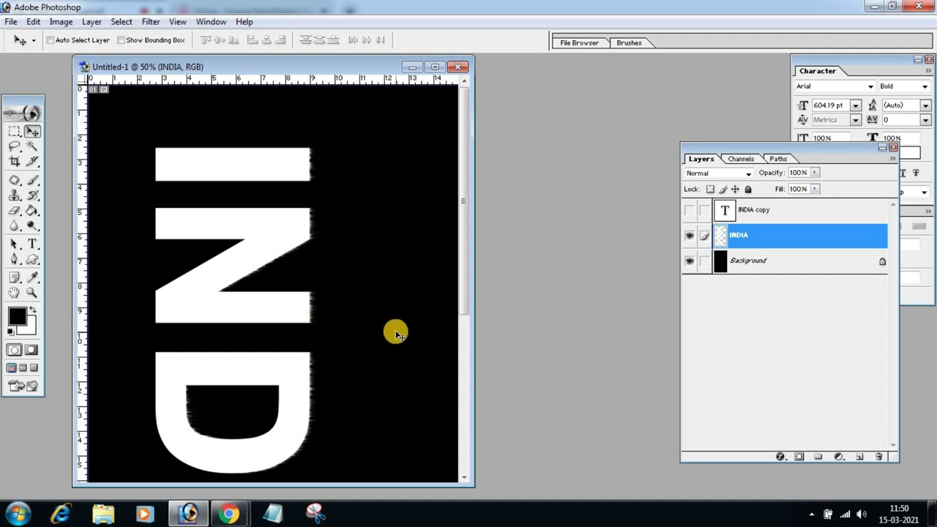
Repeat the Wind filter three more times to lengthen the streaks.
key("ctrl+f")
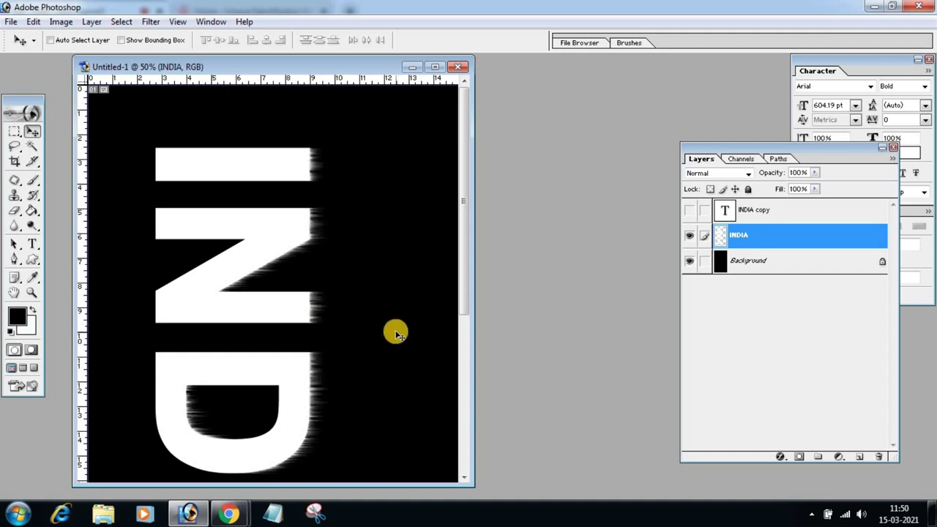
key("ctrl+f")
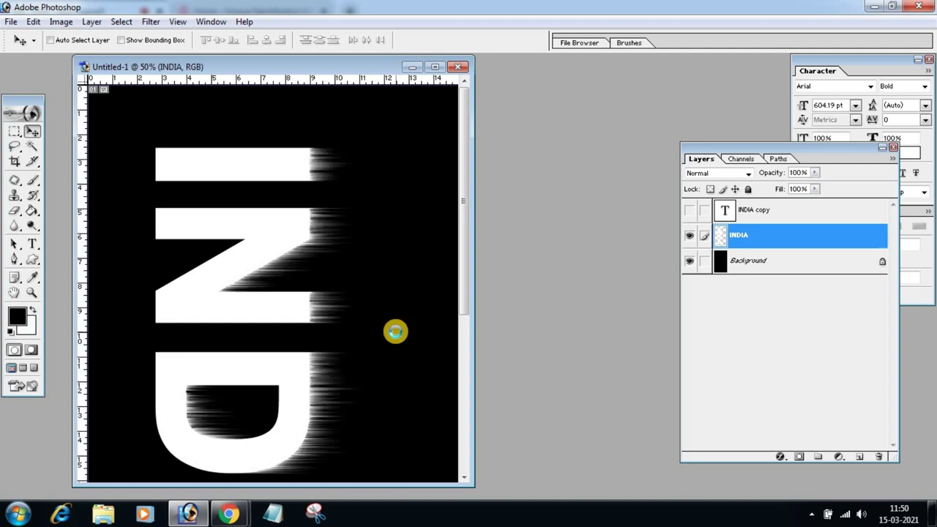
key("ctrl+f")
key("ctrl+f")
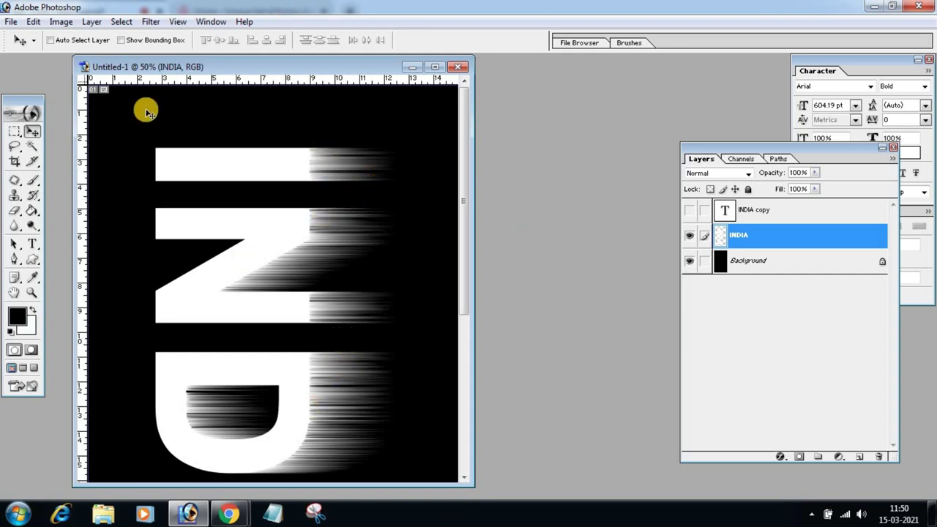
Rotate the canvas 90° counter-clockwise so INDIA reads horizontally with streaks rising.
left_click(56, 27)
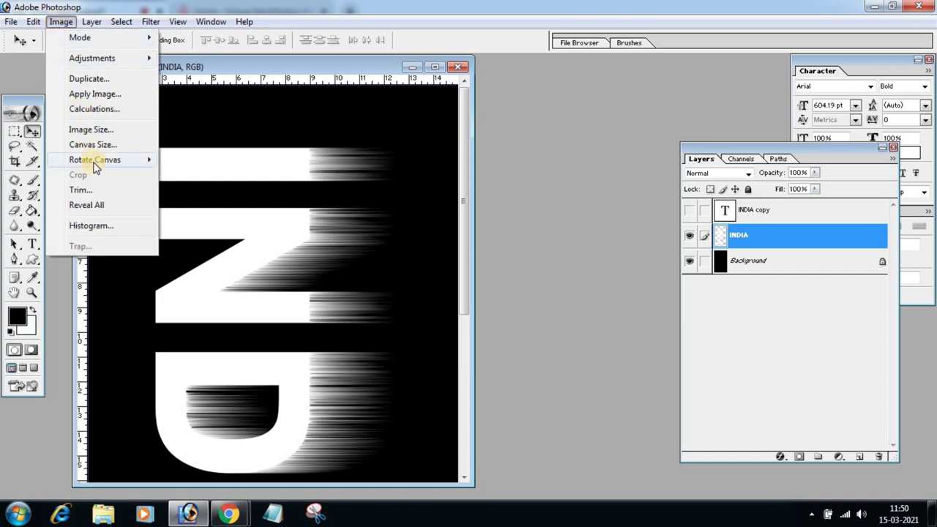
mouse_move(95, 160)
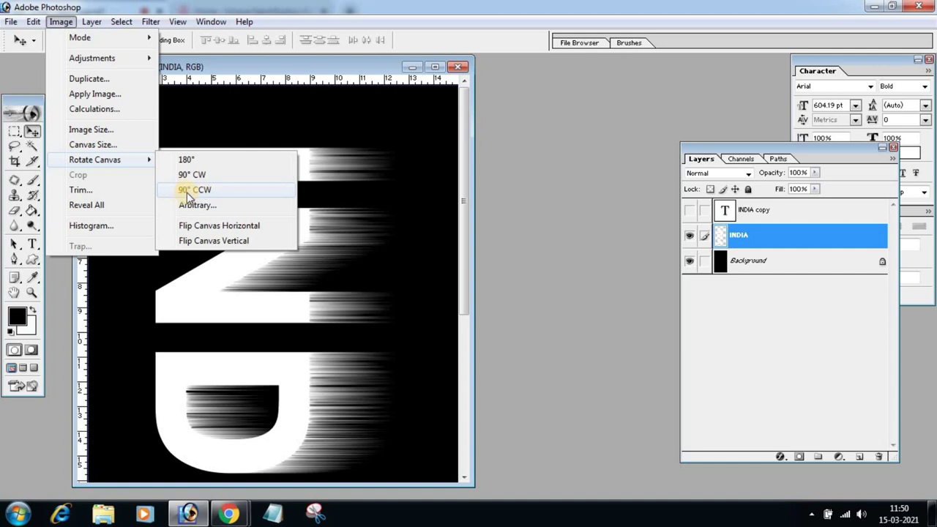
left_click(187, 192)
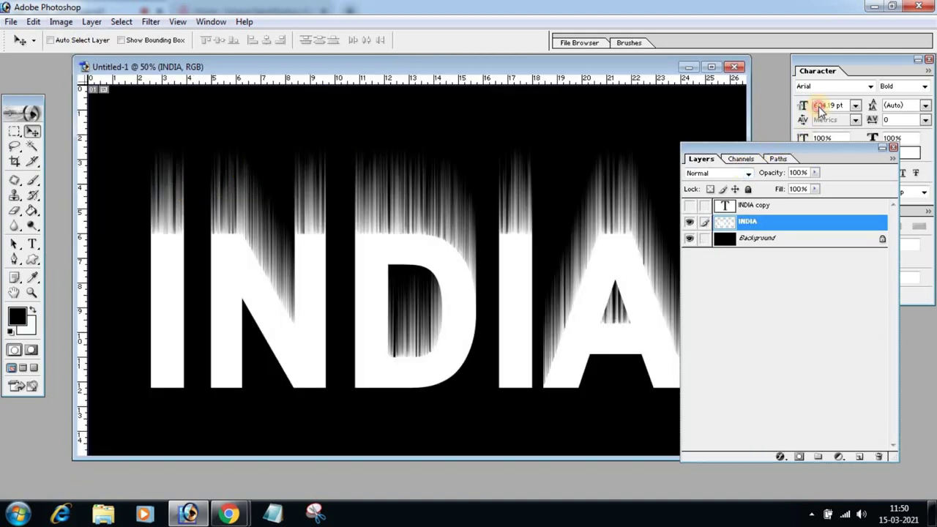
left_click_drag(788, 144, 838, 103)
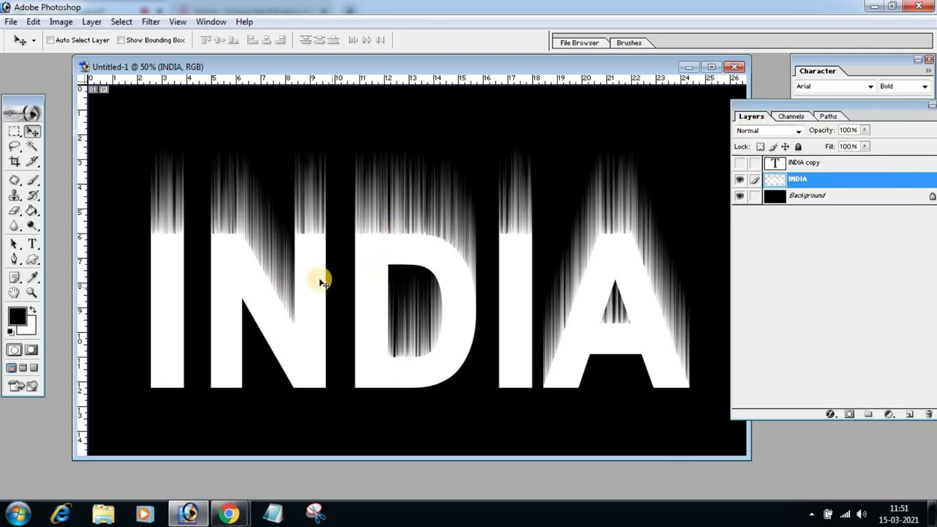
left_click(150, 22)
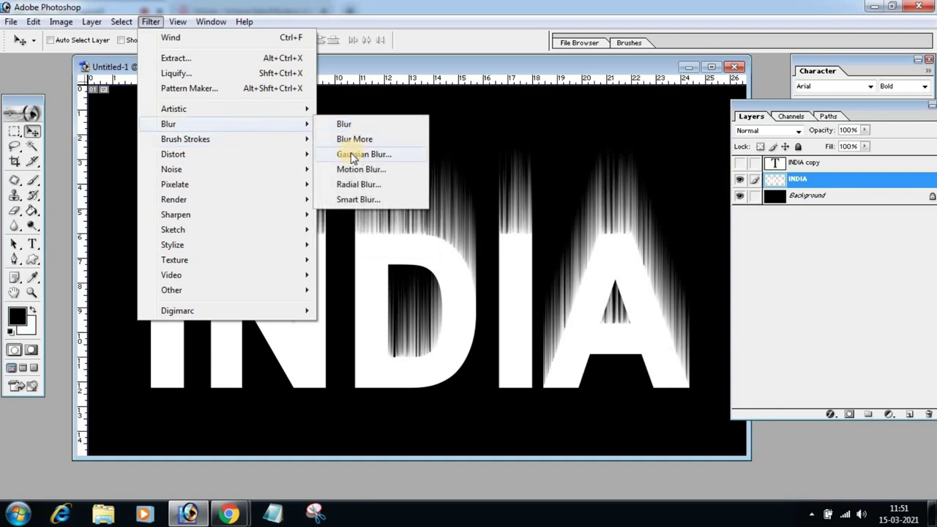
Apply a Gaussian Blur with a 3-pixel radius to the streaked INDIA layer.
mouse_move(220, 124)
left_click(350, 156)
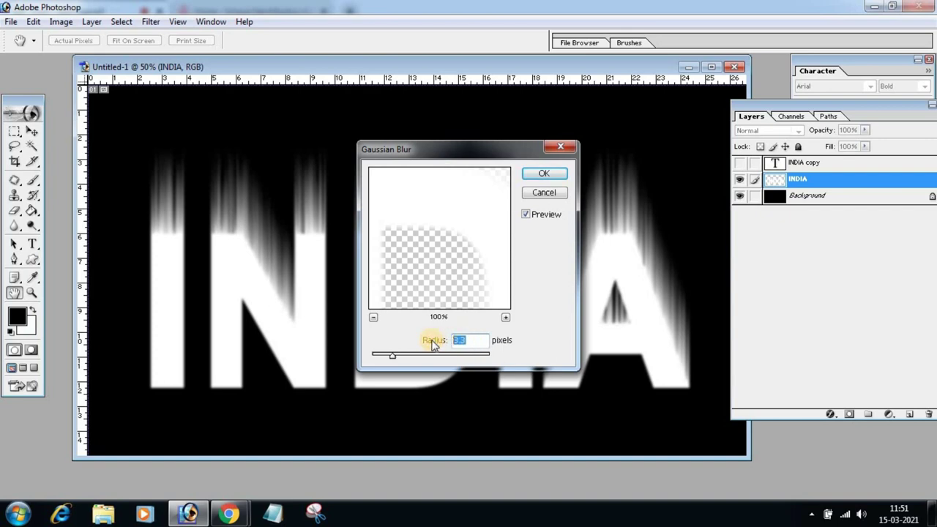
type("3")
left_click(542, 174)
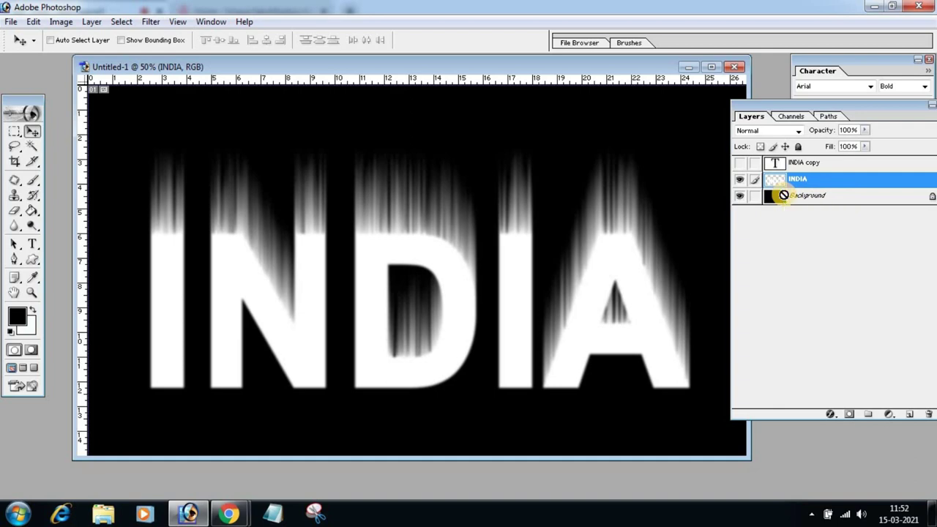
Merge the blurred INDIA layer down into the Background with Ctrl+E.
key("ctrl+e")
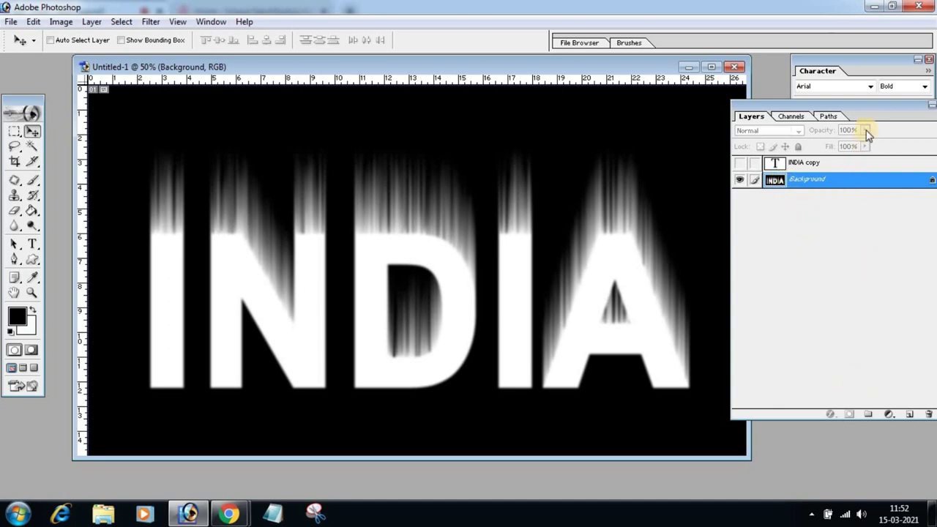
left_click_drag(864, 104, 849, 110)
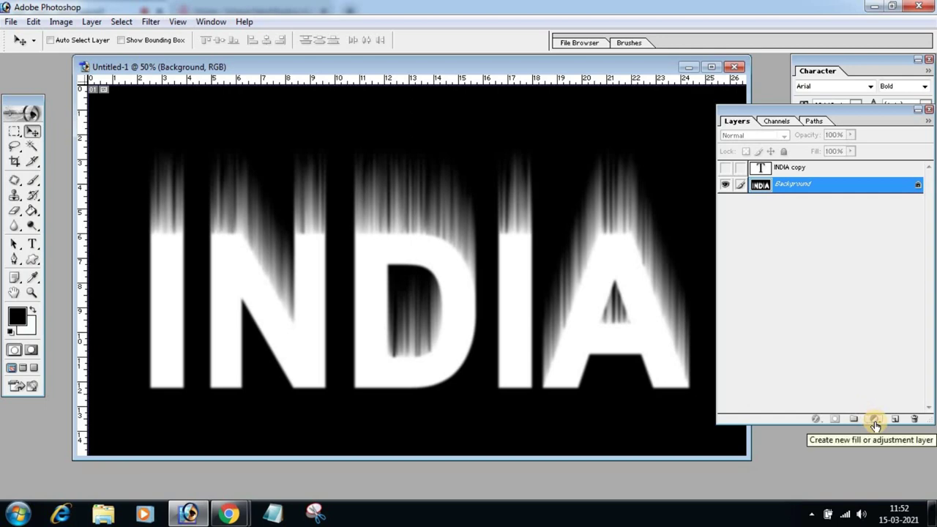
Add a Hue/Saturation adjustment layer above the Background from the Layers palette.
left_click(875, 419)
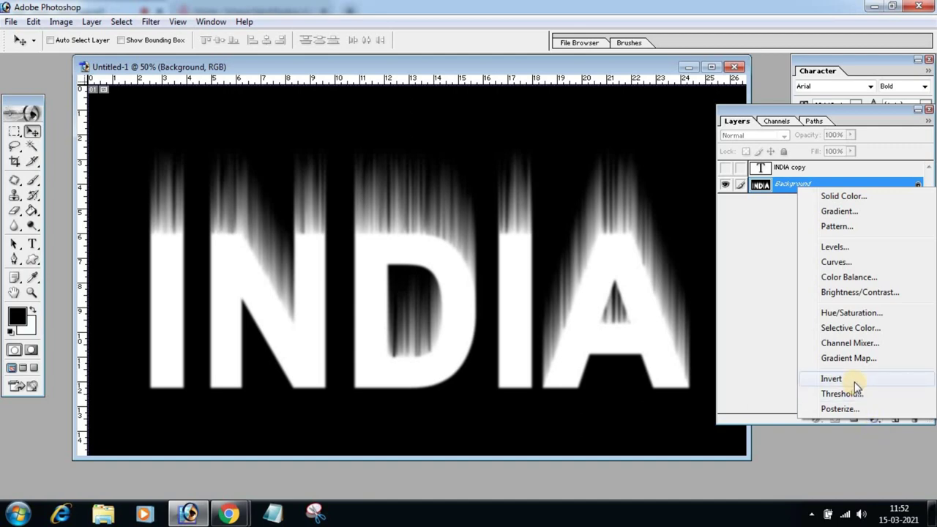
left_click(834, 314)
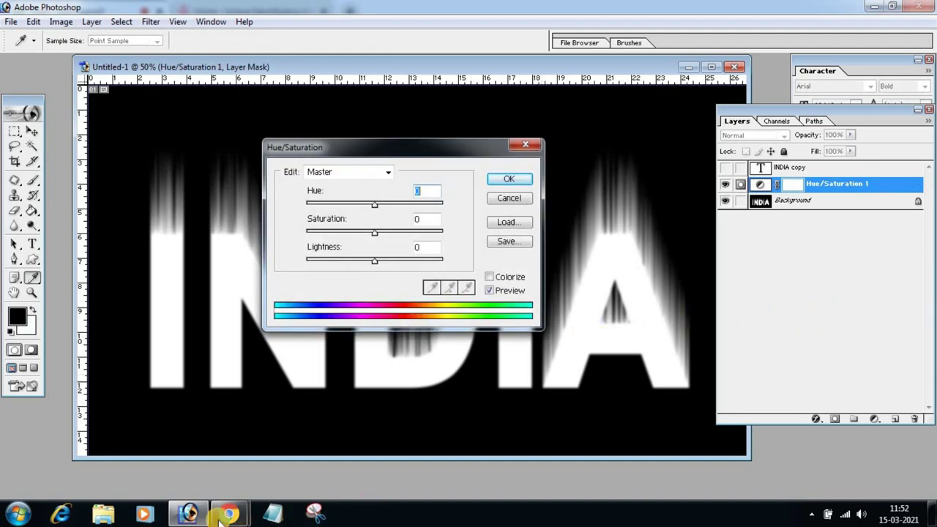
mouse_move(228, 514)
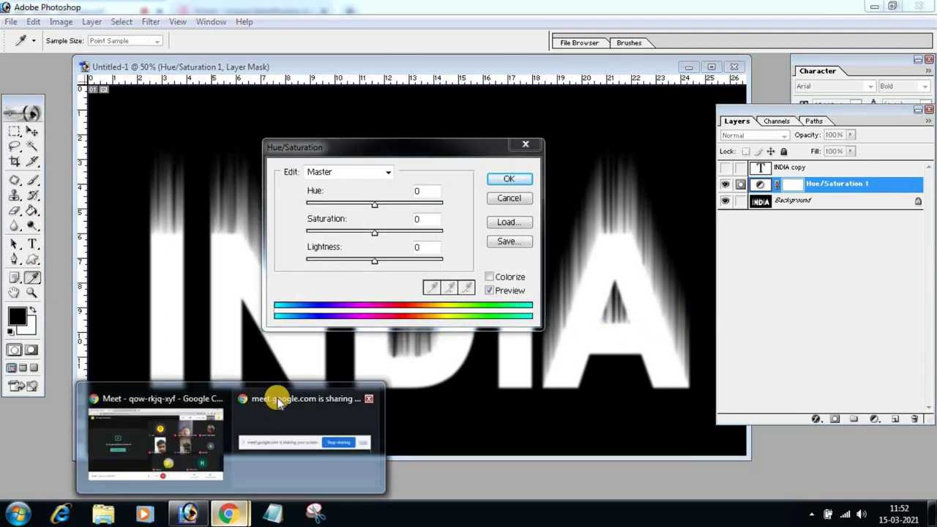
Mute a participant for everyone in the Meet call, then go back to Photoshop.
left_click(172, 398)
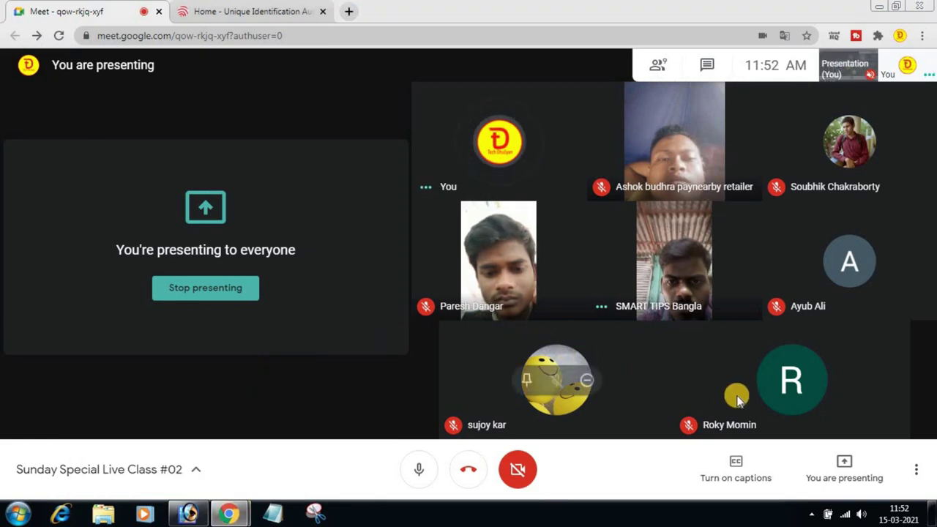
mouse_move(674, 260)
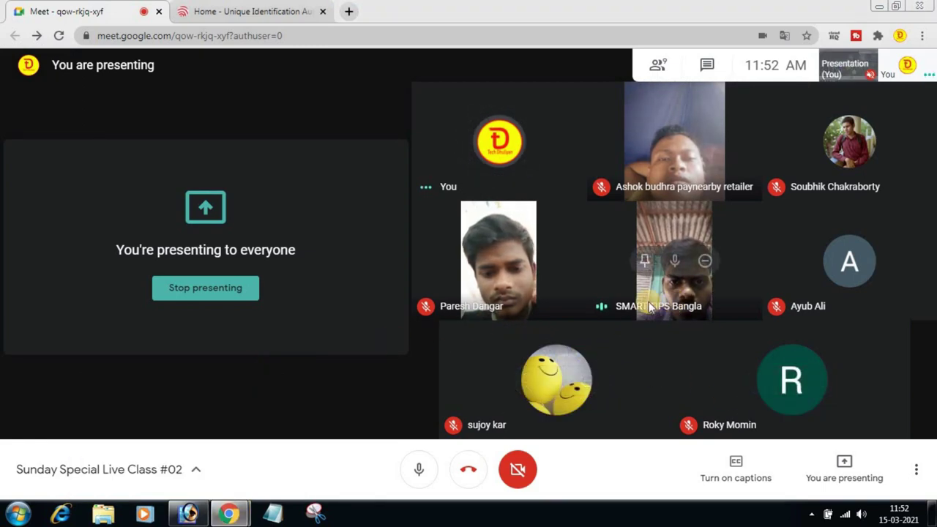
left_click(676, 261)
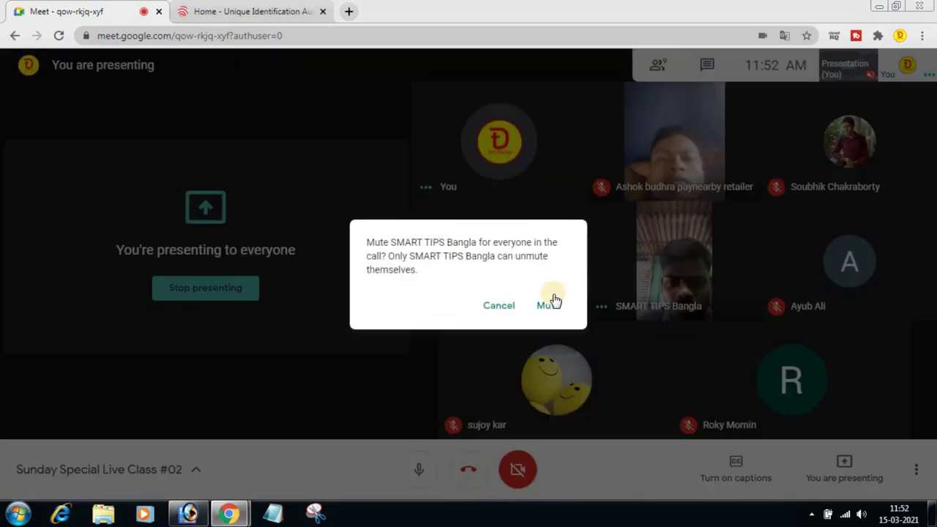
left_click(547, 303)
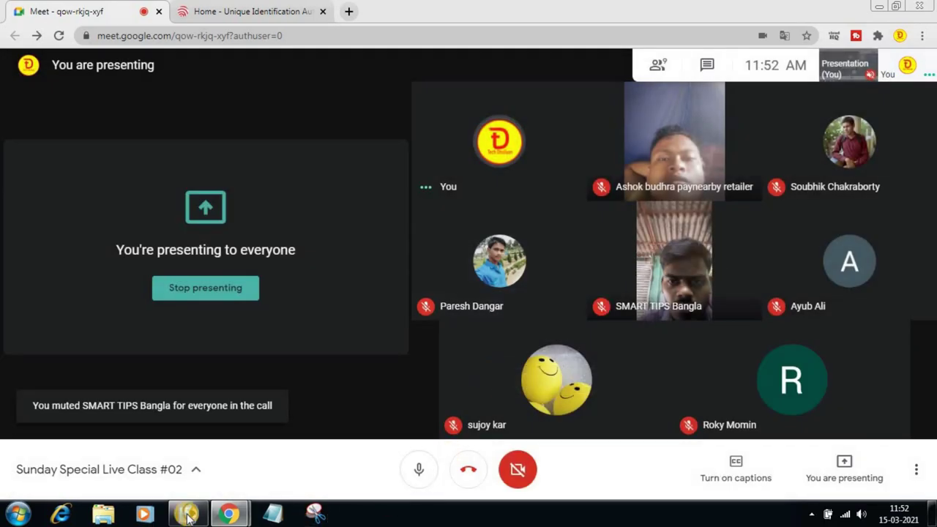
left_click(188, 513)
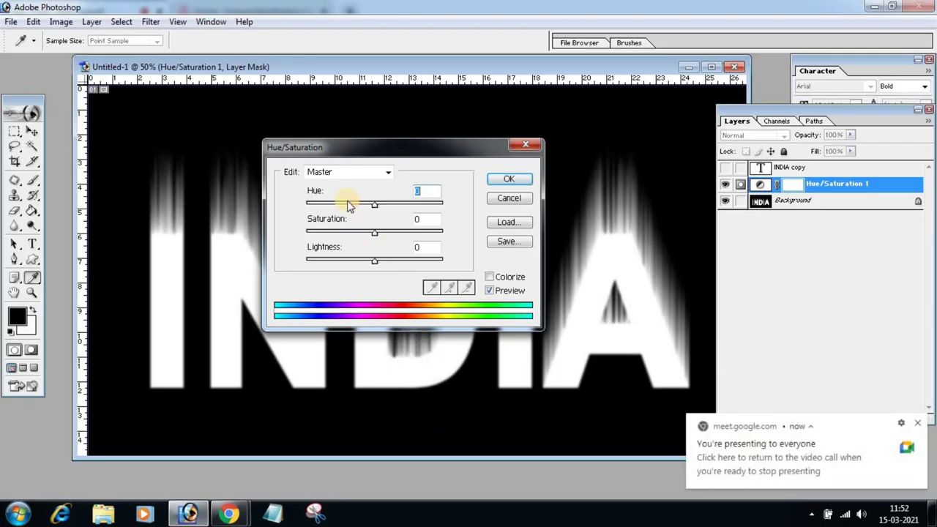
Colorize the Hue/Saturation 1 adjustment with Hue 40 and Saturation 100.
left_click_drag(347, 150, 373, 167)
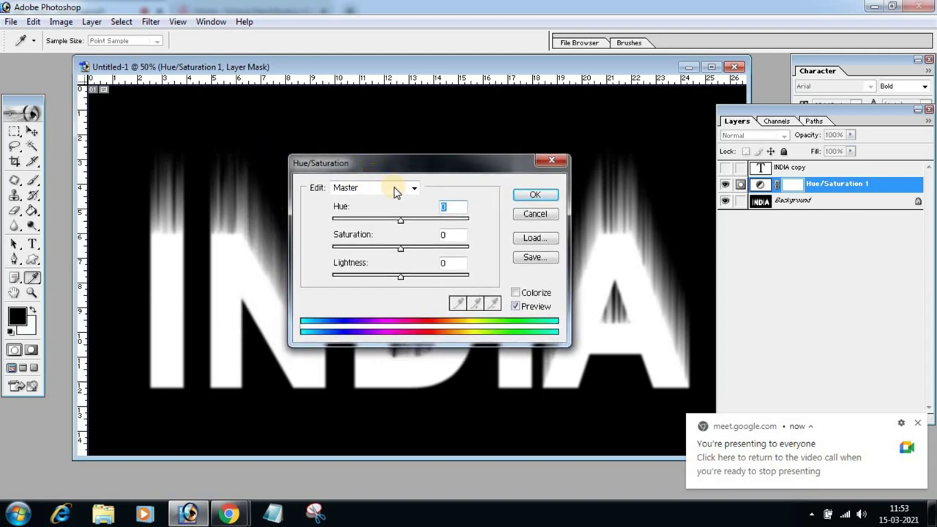
left_click(516, 293)
type("119")
left_click(451, 205)
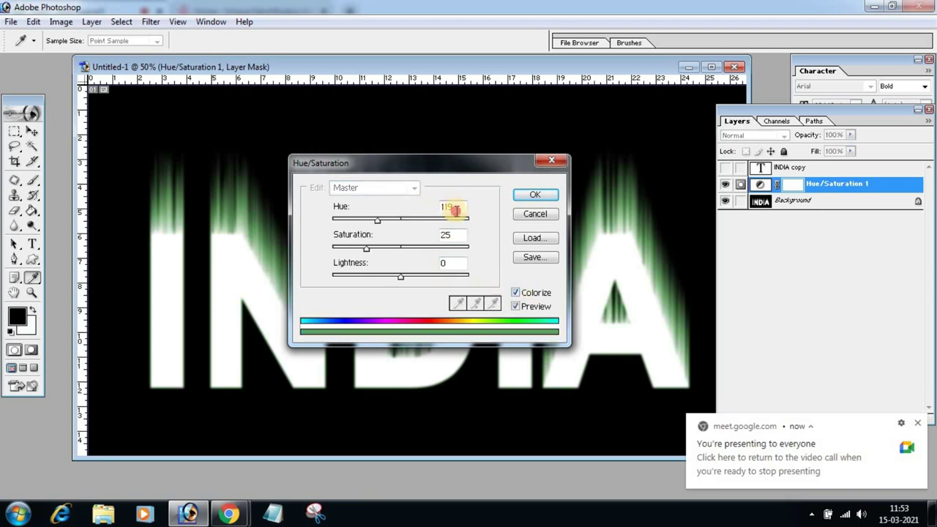
left_click_drag(454, 210, 436, 211)
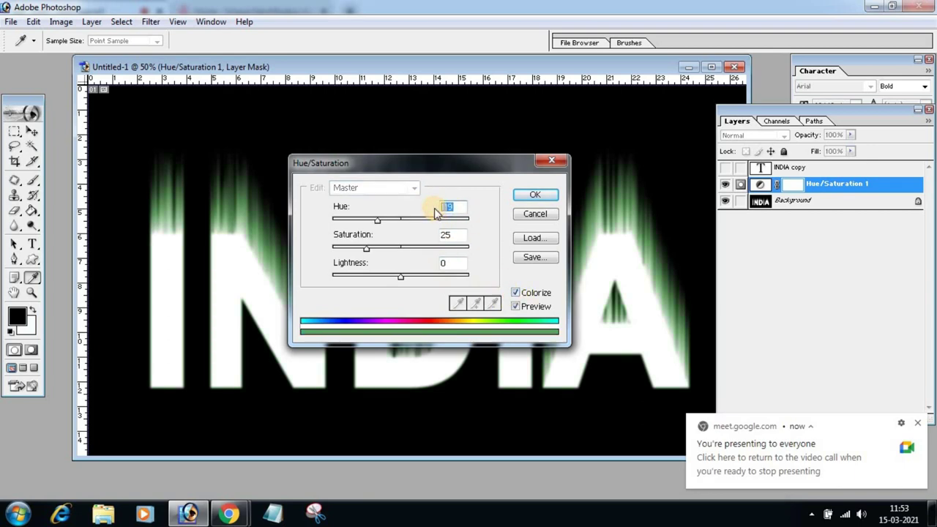
type("40")
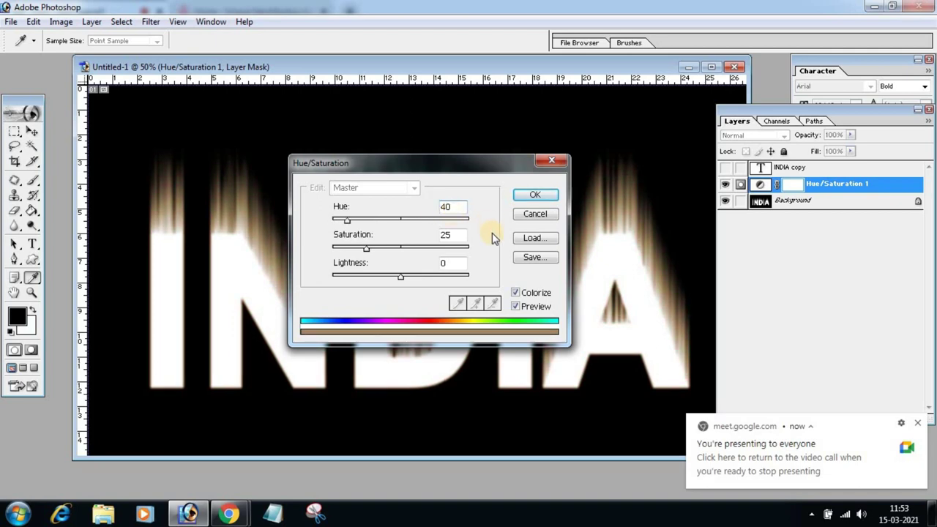
left_click_drag(463, 239, 435, 235)
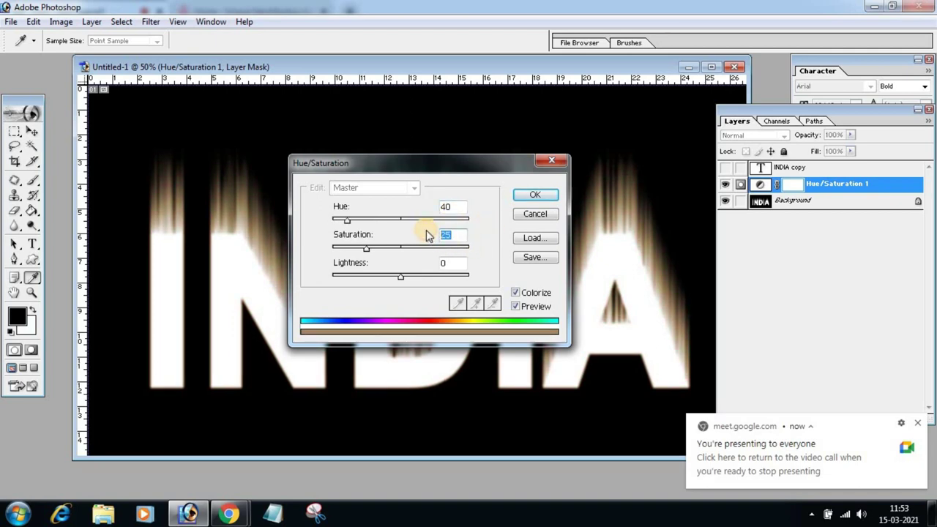
type("100")
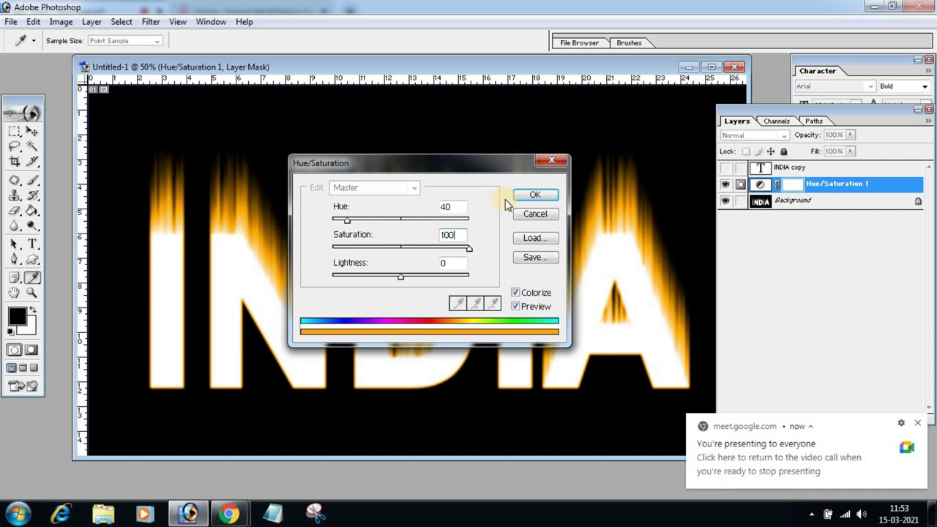
left_click(535, 195)
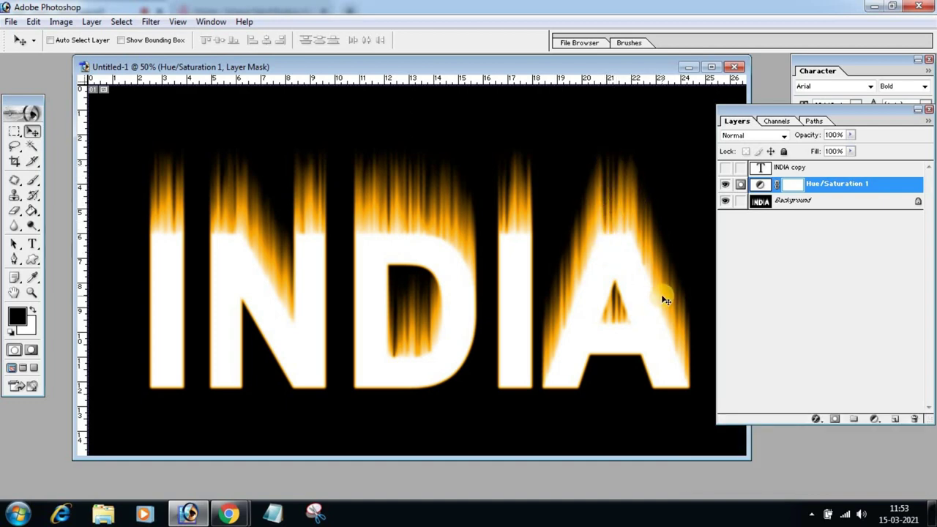
Add a Hue/Saturation 2 adjustment layer with Hue shifted to -25.
left_click(874, 419)
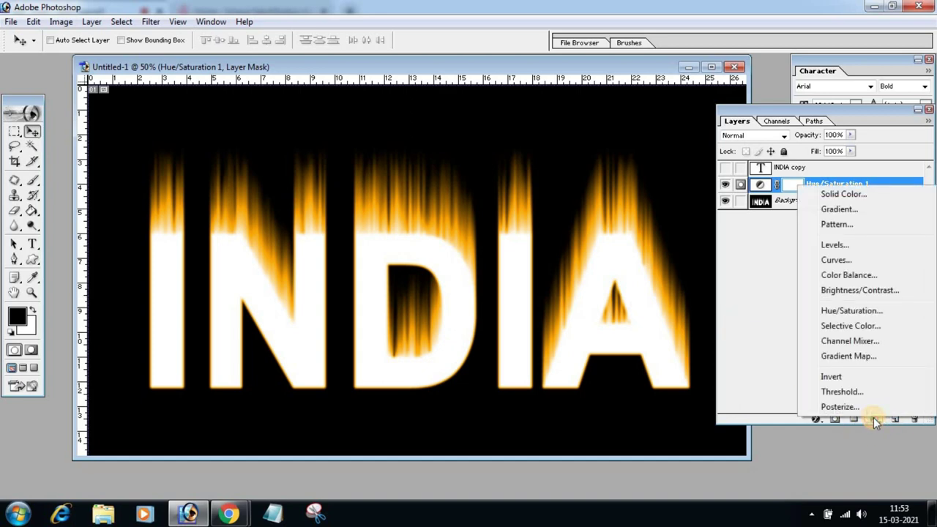
left_click(843, 311)
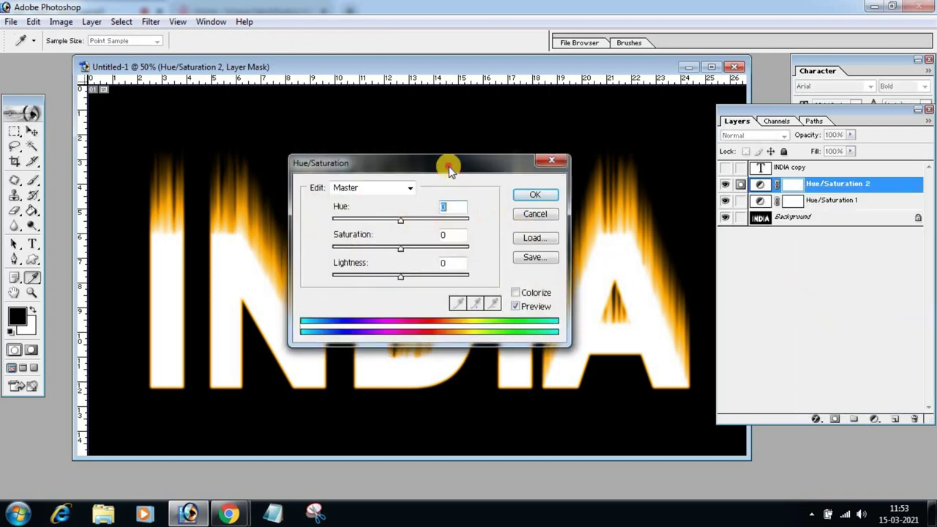
left_click_drag(445, 167, 563, 229)
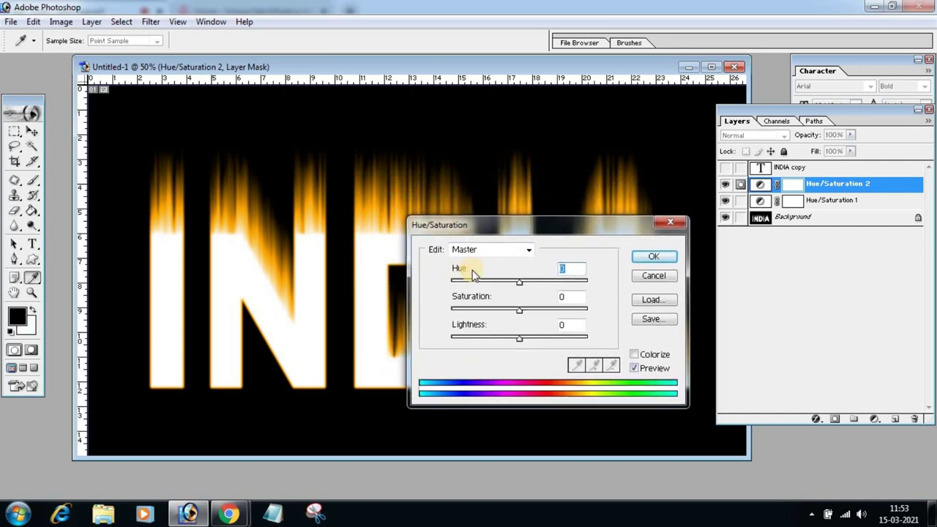
left_click(578, 268)
left_click_drag(563, 268, 544, 271)
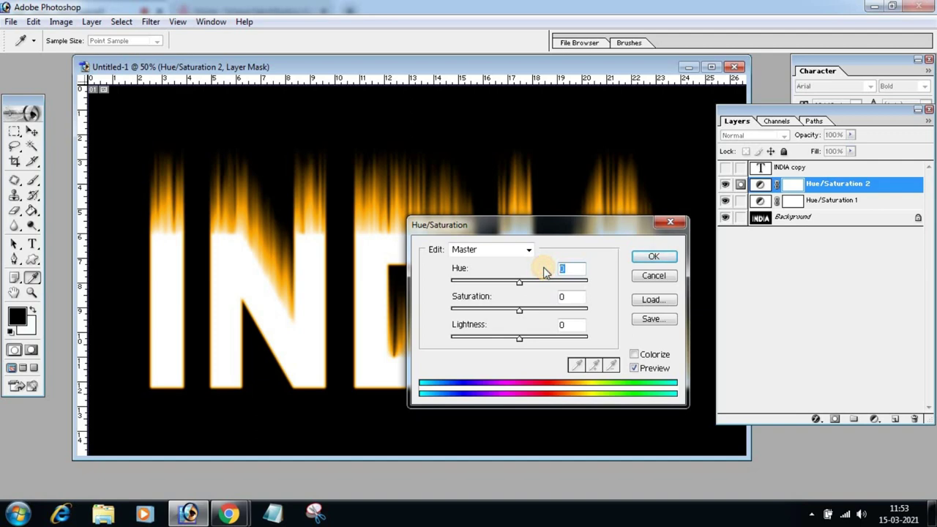
type("-25")
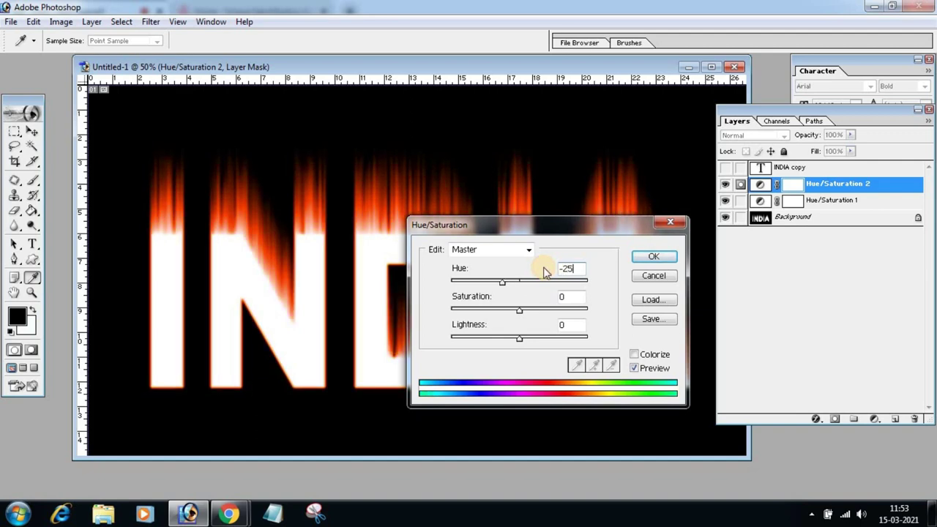
left_click(659, 257)
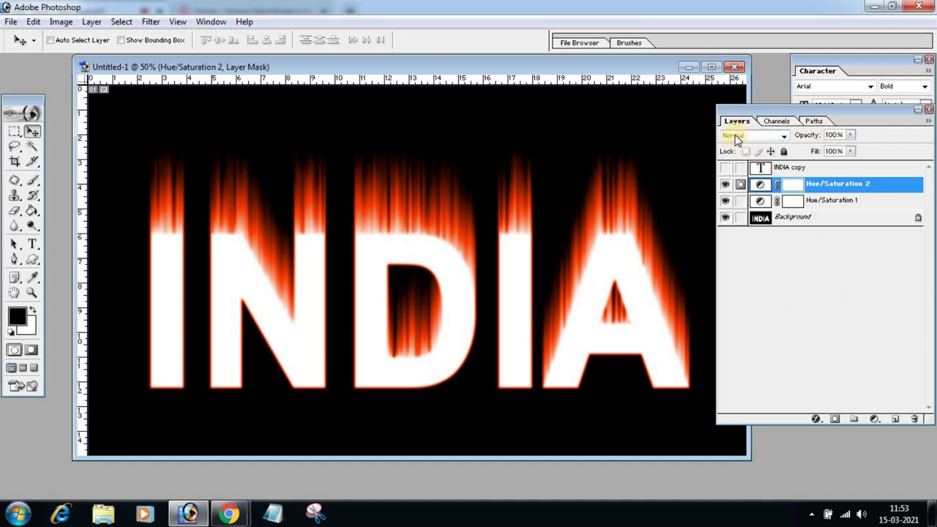
Set the Hue/Saturation 2 layer's blend mode to Overlay.
left_click(783, 136)
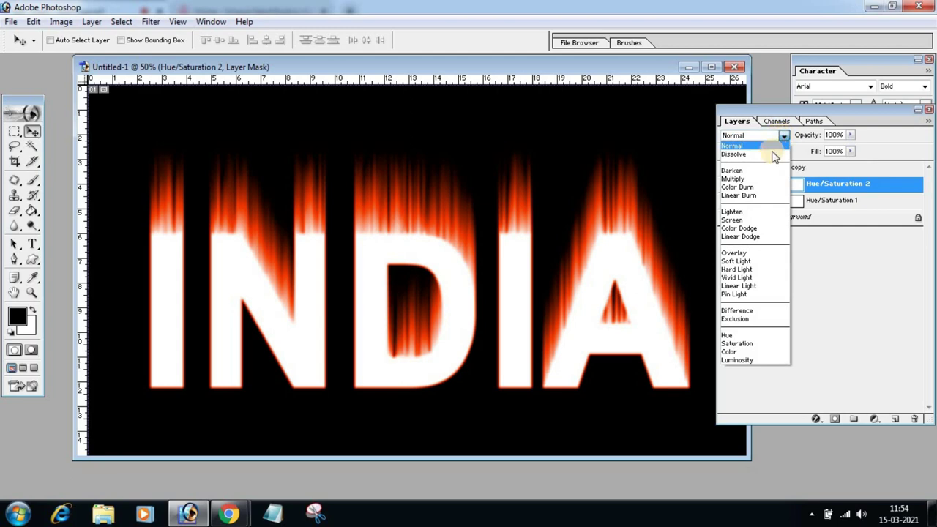
left_click(739, 253)
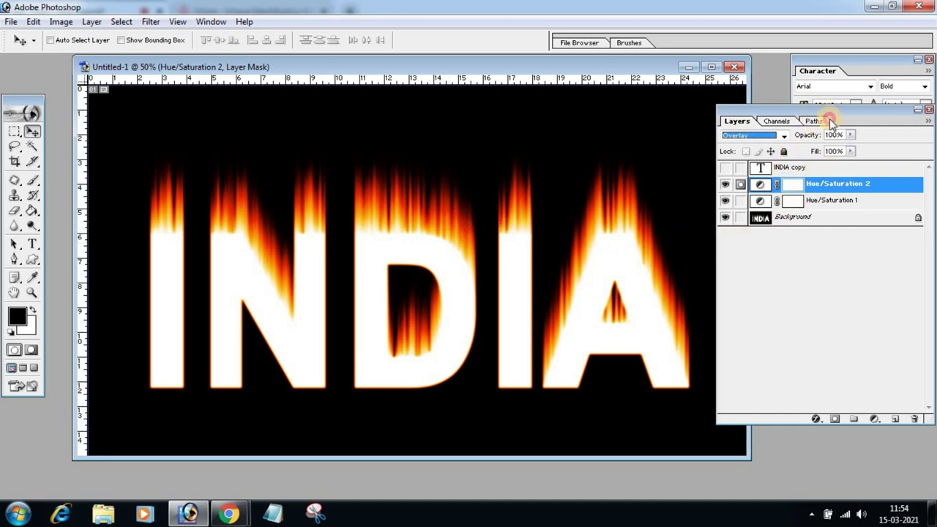
left_click_drag(831, 121, 831, 154)
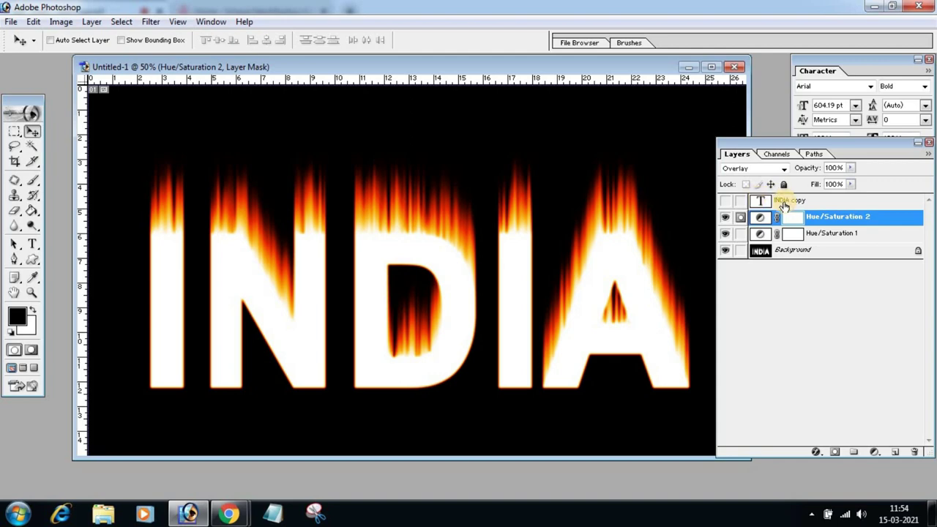
Make the INDIA copy text layer visible and select it.
left_click(725, 202)
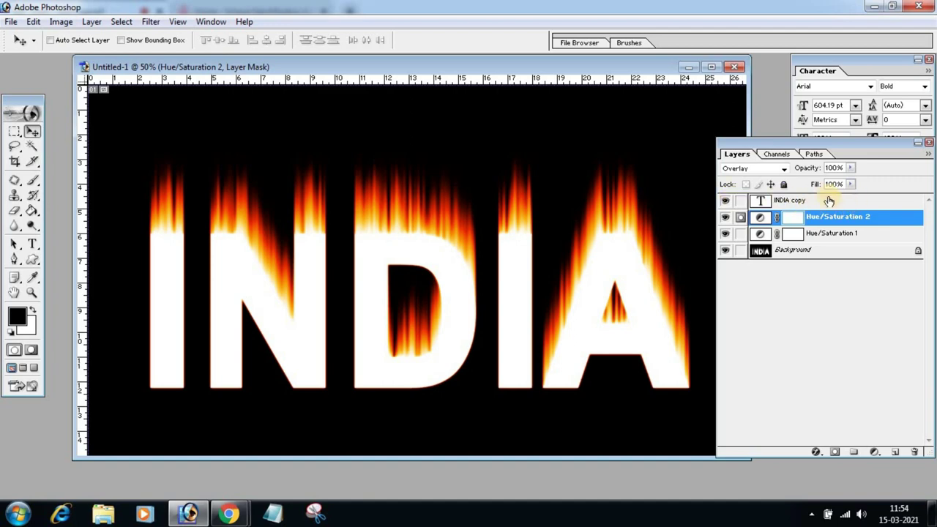
left_click(776, 202)
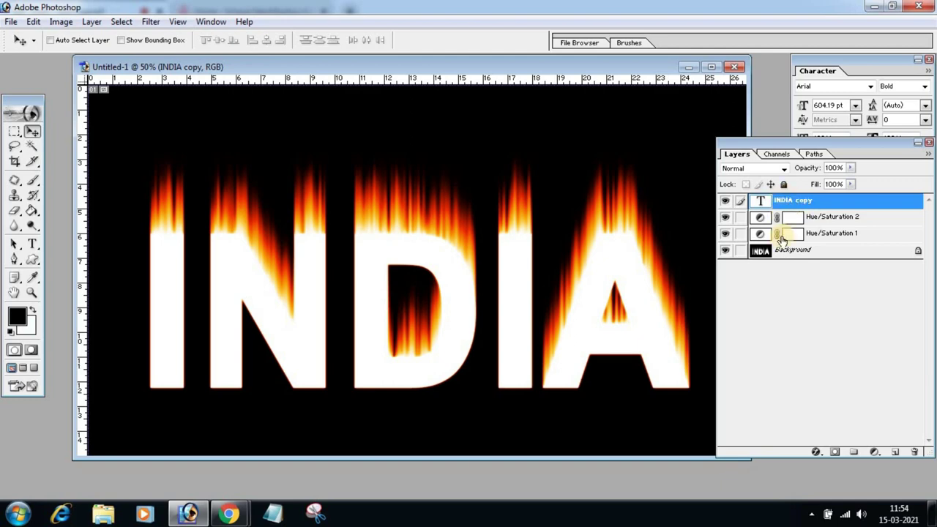
left_click(819, 453)
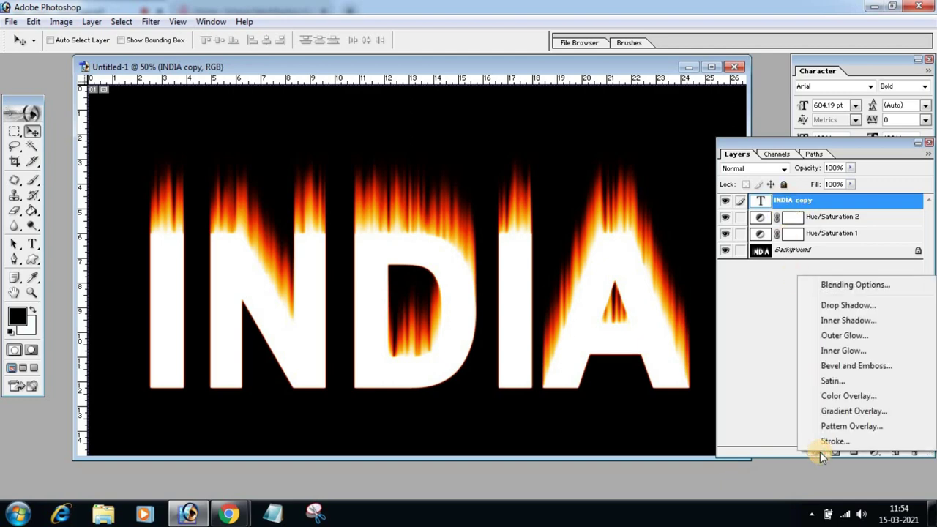
Add a Gradient Overlay effect to the INDIA copy text and bring up its gradient.
left_click(842, 415)
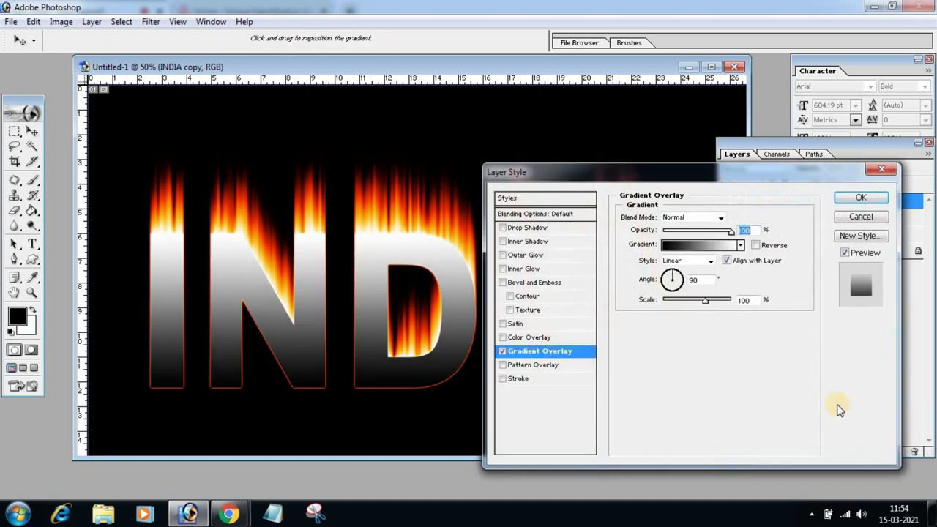
left_click_drag(662, 177, 633, 98)
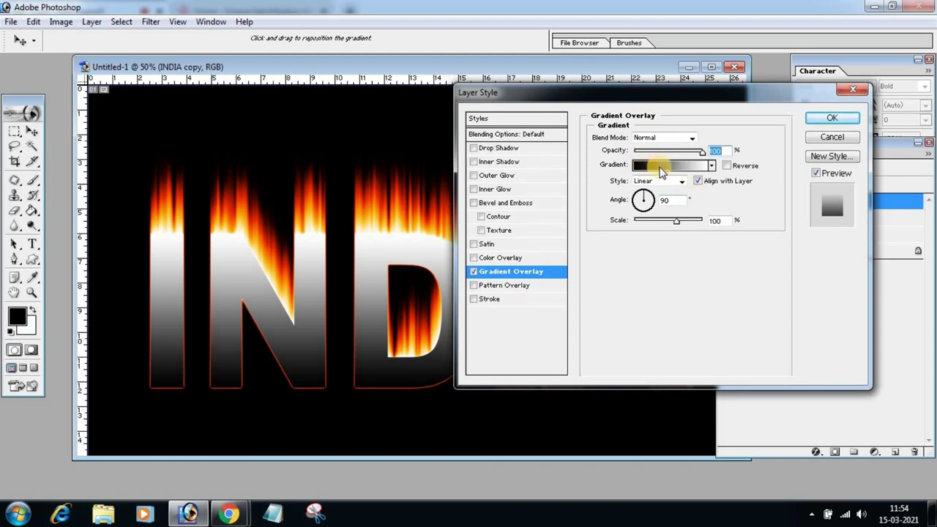
left_click(655, 165)
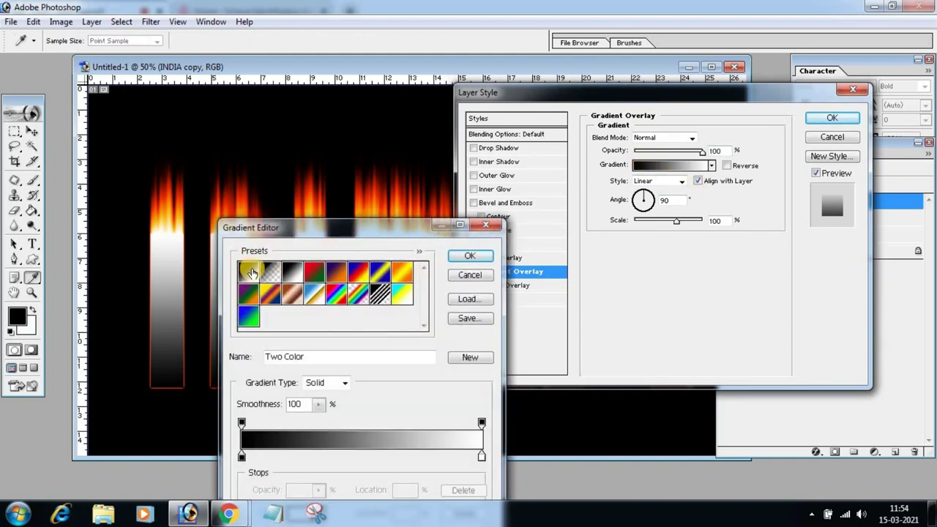
left_click_drag(340, 226, 727, 104)
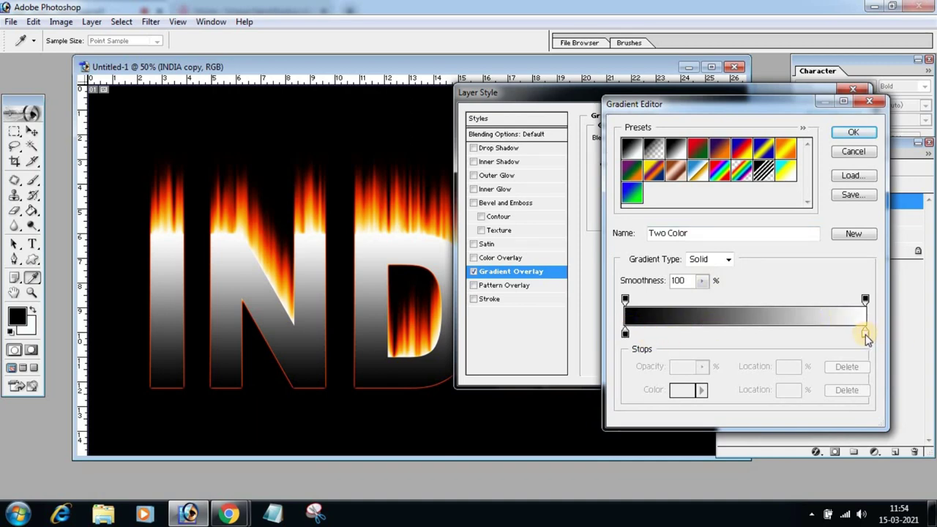
Set the gradient's right stop to orange EE3D00 sampled from the flames and apply.
double_click(865, 334)
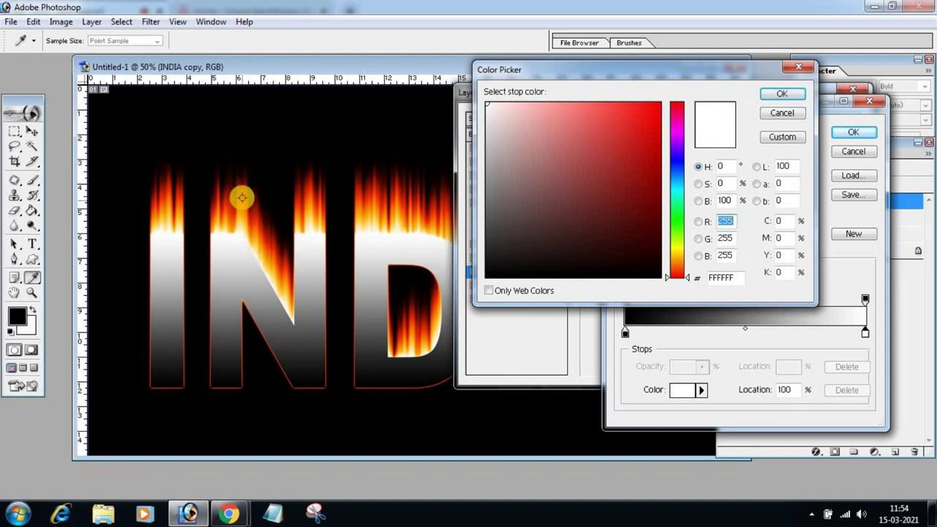
left_click(241, 195)
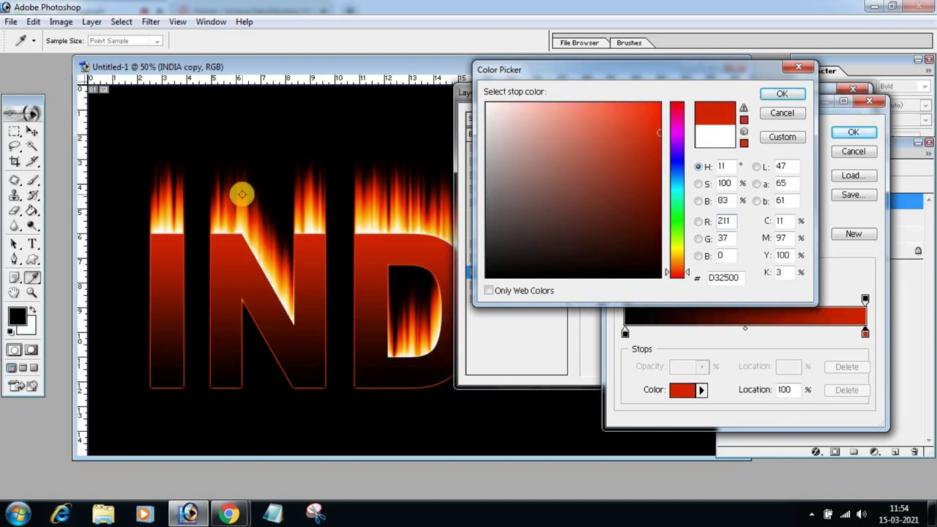
left_click(242, 198)
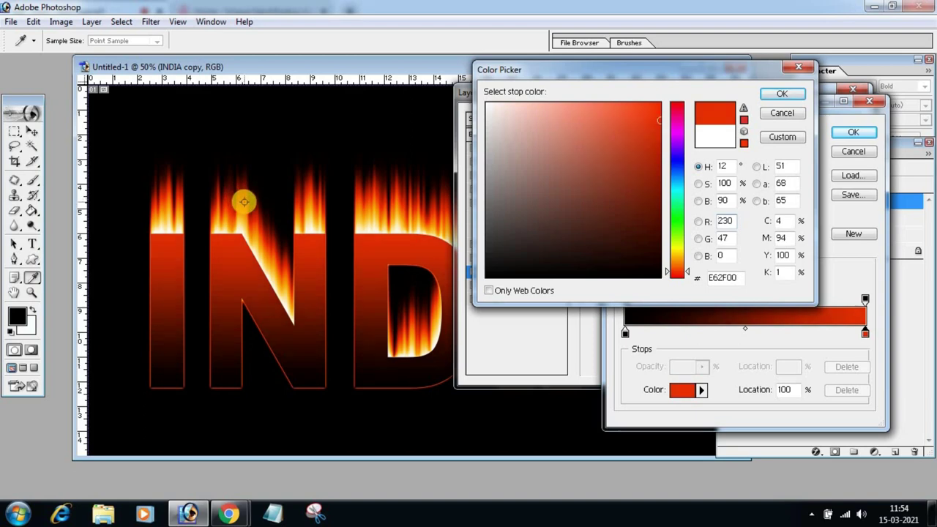
left_click(244, 201)
left_click(244, 204)
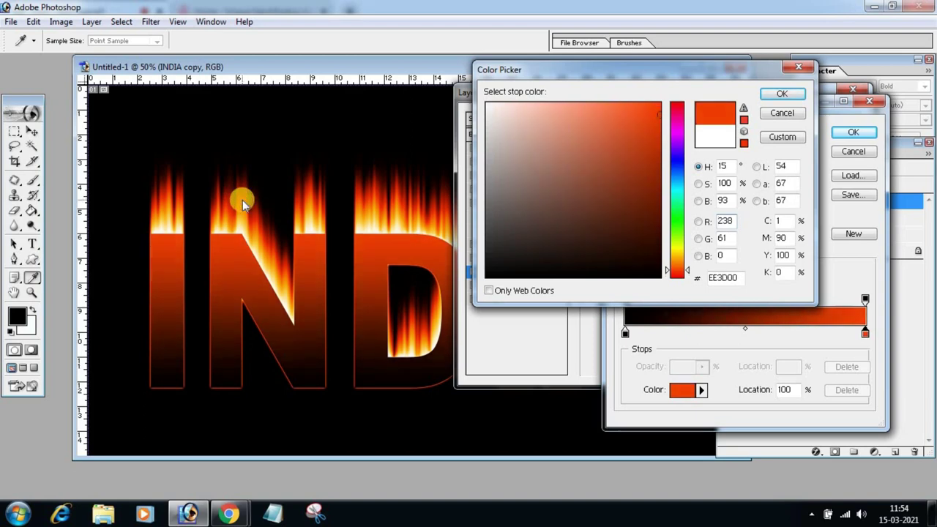
left_click(782, 95)
left_click(852, 132)
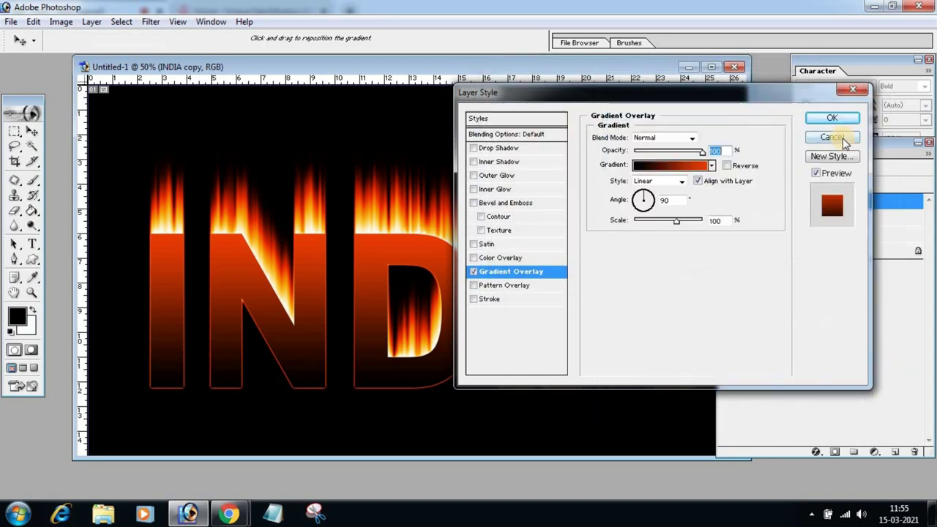
left_click(831, 120)
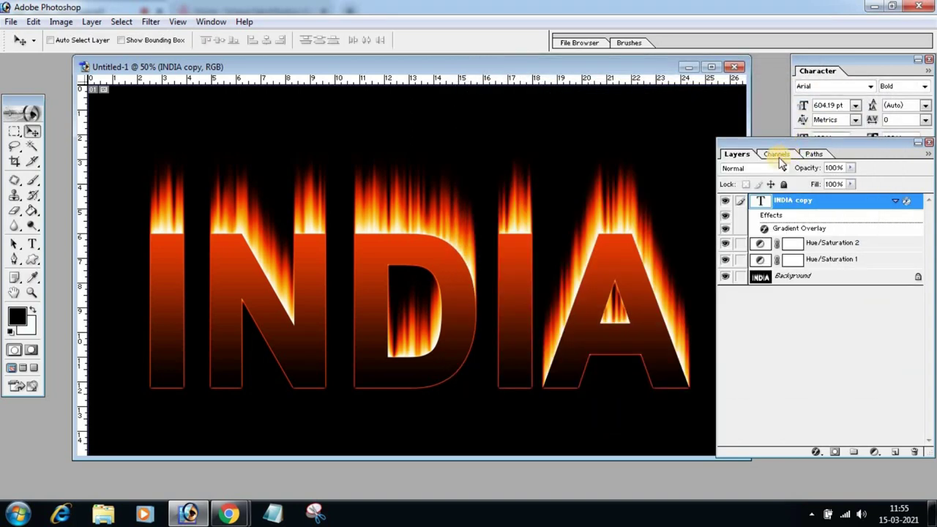
left_click_drag(590, 67, 556, 73)
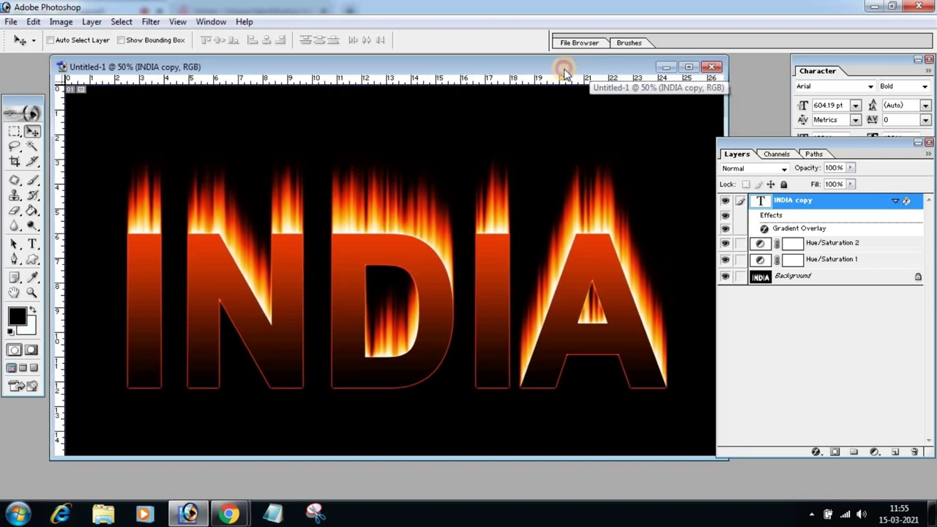